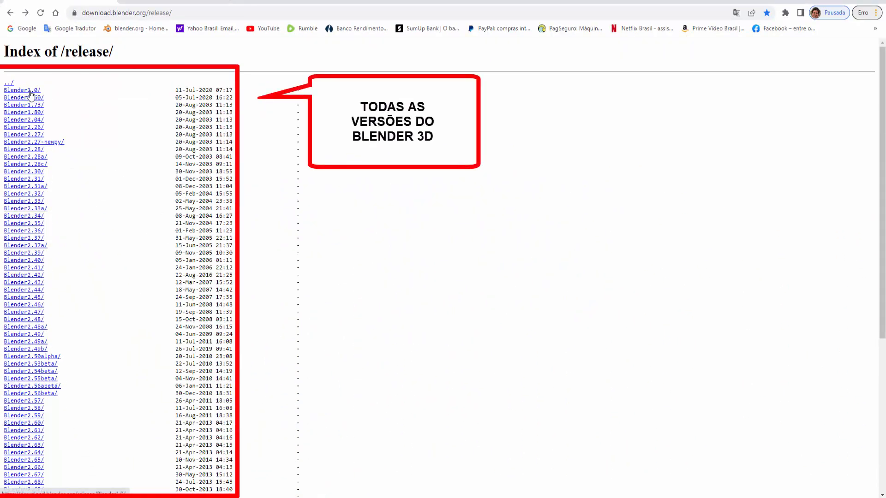
- Find the Blender2.93 folder in the release index and download blender-2.93.0-windows-x64.zip
scroll(119, 212, down, 5)
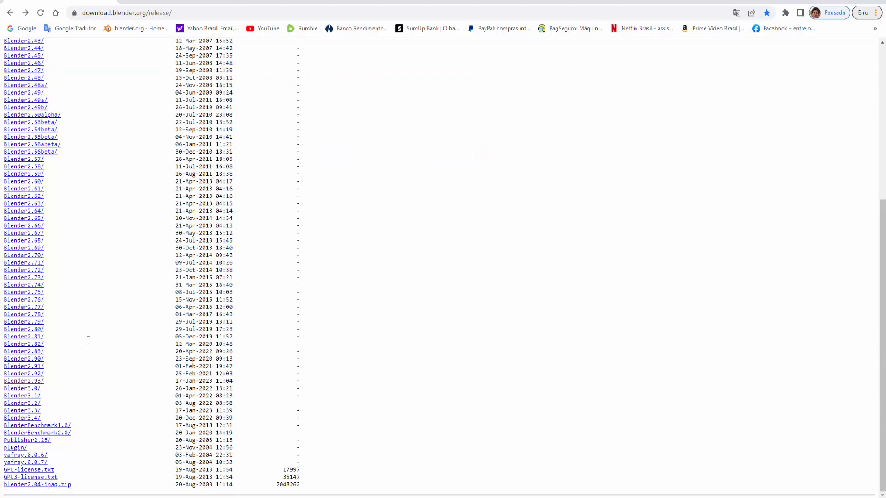
scroll(89, 340, up, 5)
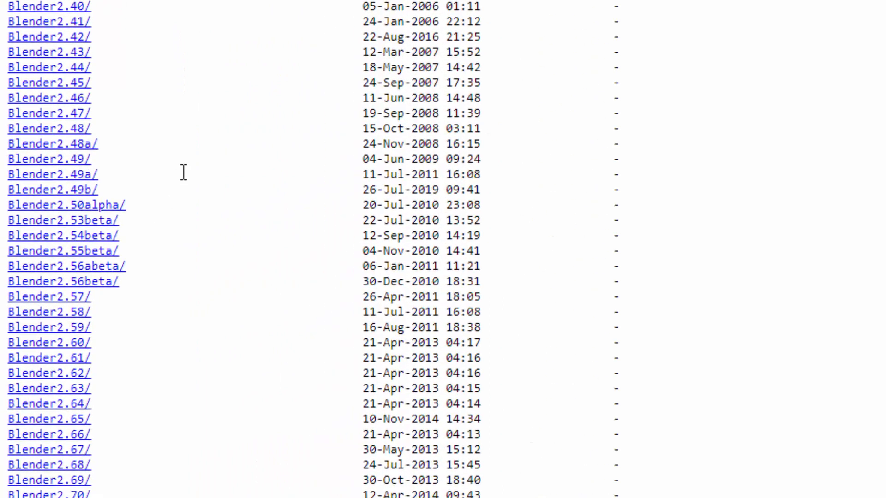
scroll(166, 148, down, 5)
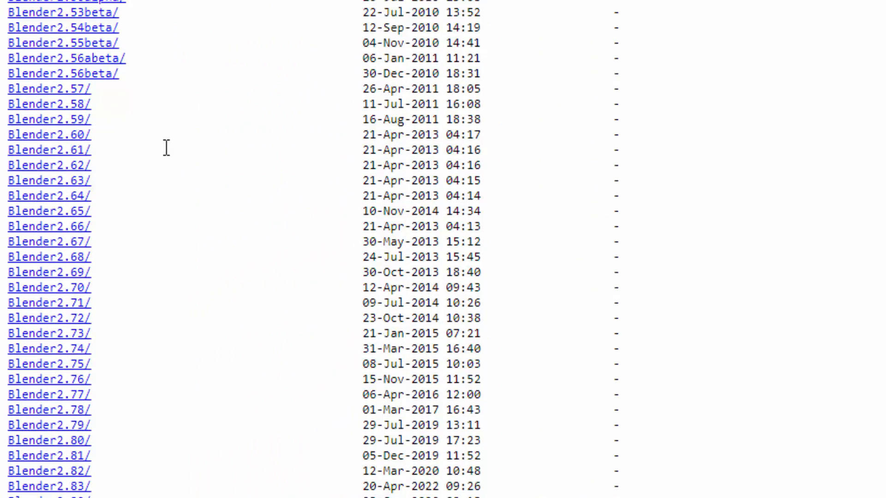
scroll(165, 148, down, 2)
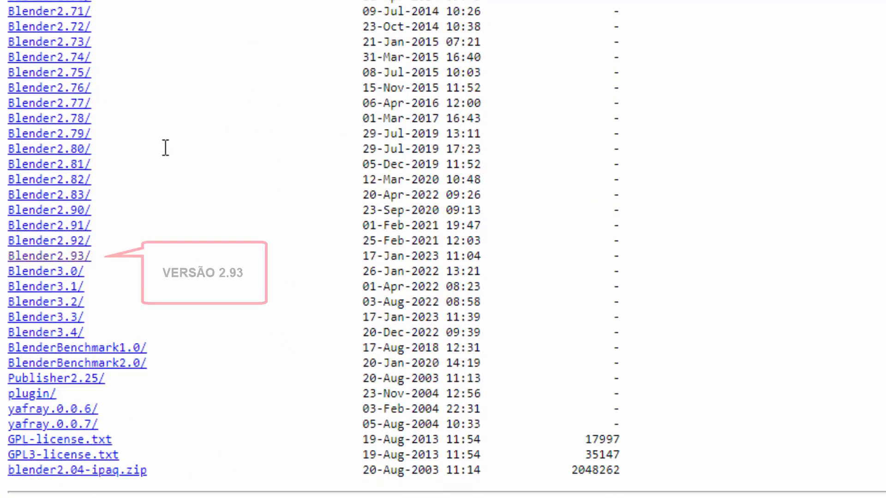
click(58, 259)
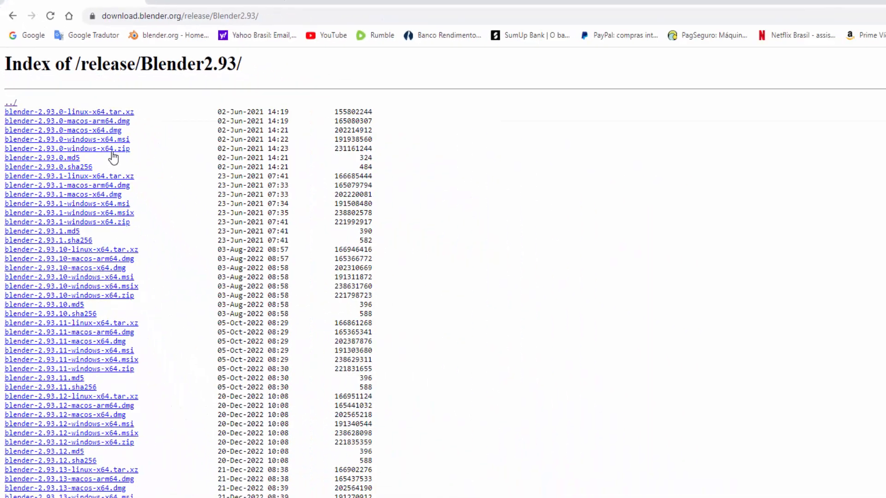
click(112, 152)
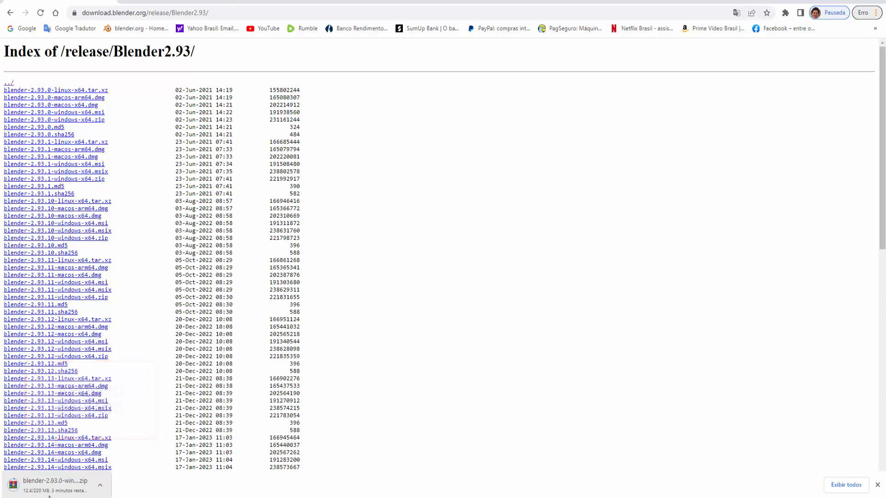
- Switch to Blender 2.93.0, dismiss the splash screen, and scale the cube down uniformly to about 0.116
click(738, 497)
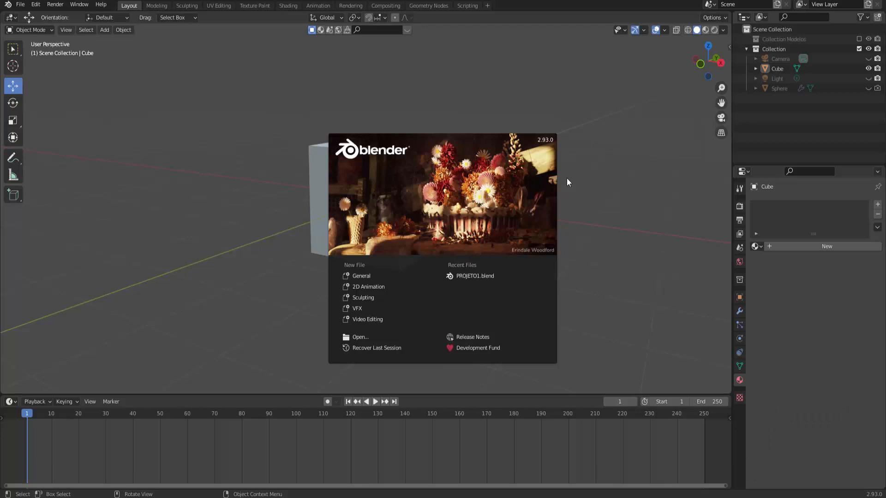
click(578, 156)
middle_drag(580, 156, 563, 160)
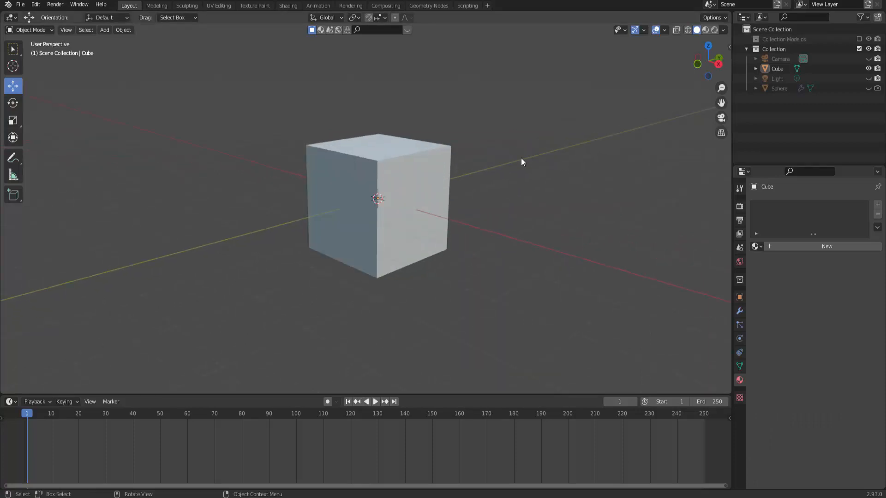
click(430, 171)
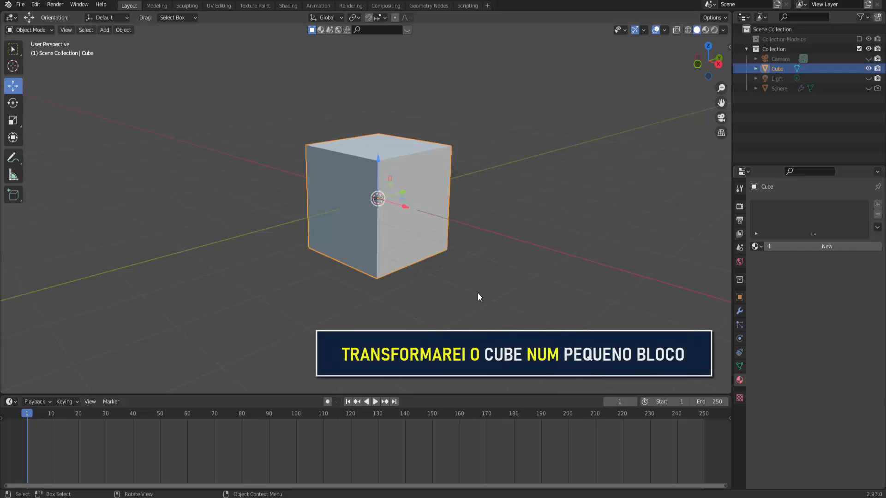
key(s)
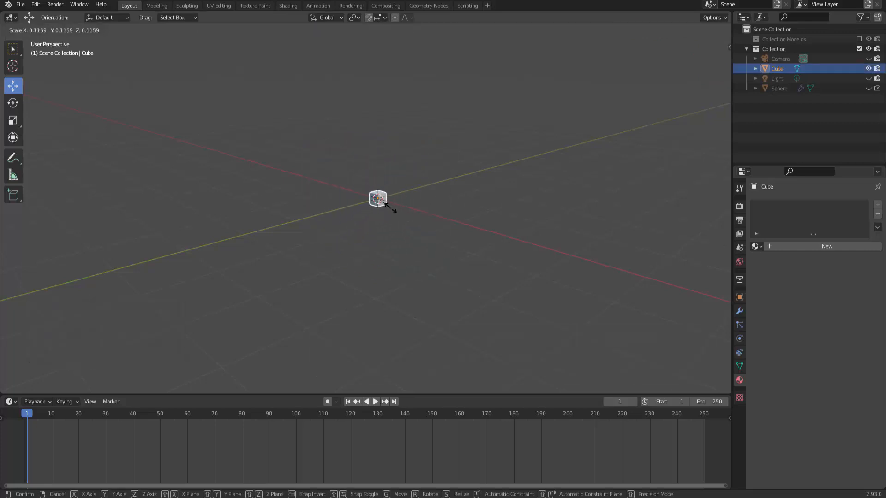
click(392, 209)
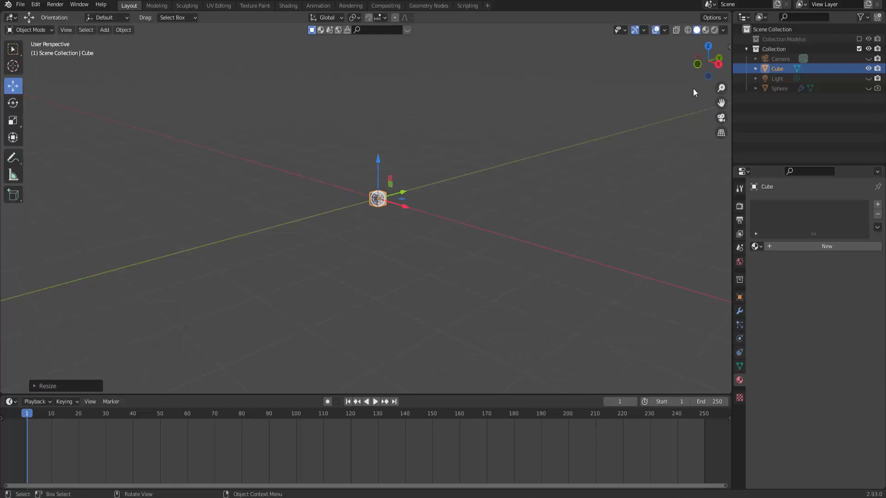
- From the front orthographic view, stretch the small cube along the X axis into a rectangular block
click(697, 65)
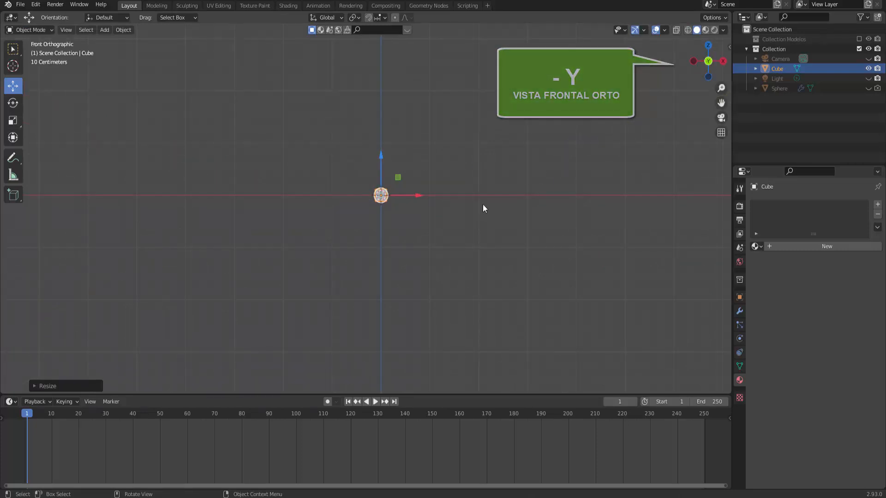
scroll(451, 220, up, 5)
key(s)
key(x)
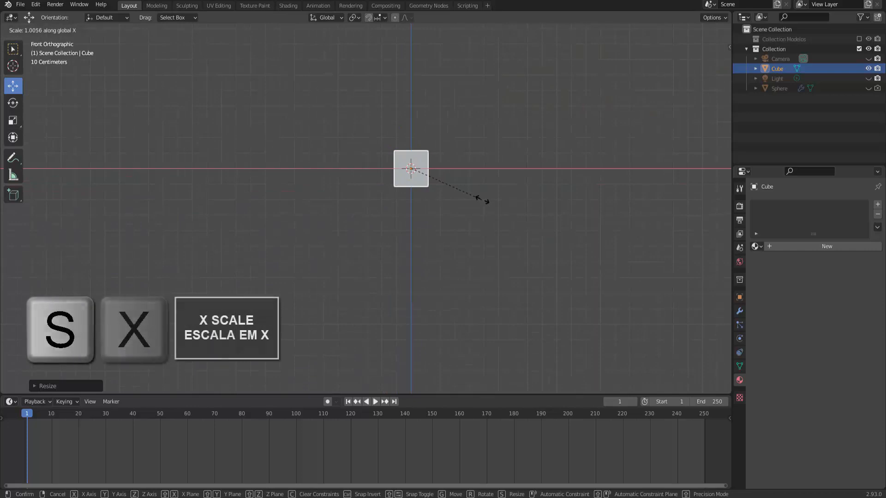
click(536, 193)
middle_drag(560, 100, 505, 124)
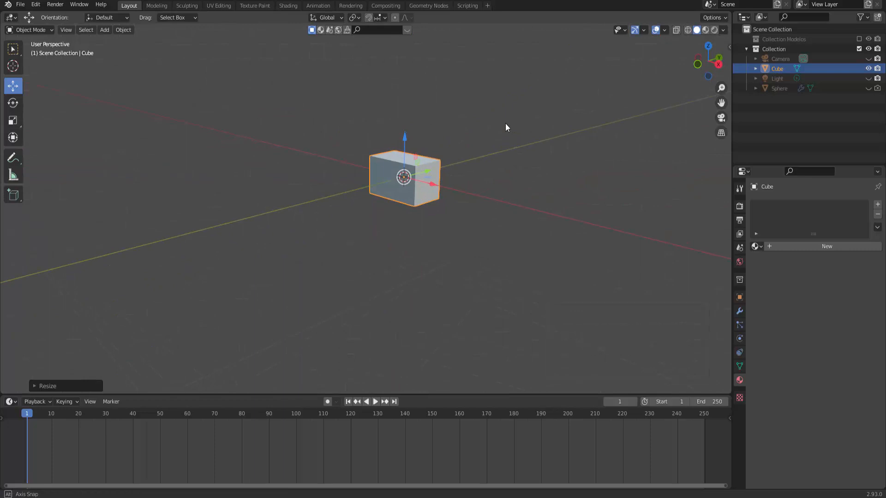
- Bevel all the block's edges in Edit Mode with 5 segments and a width of about 0.123 m, then return to Object Mode
click(31, 30)
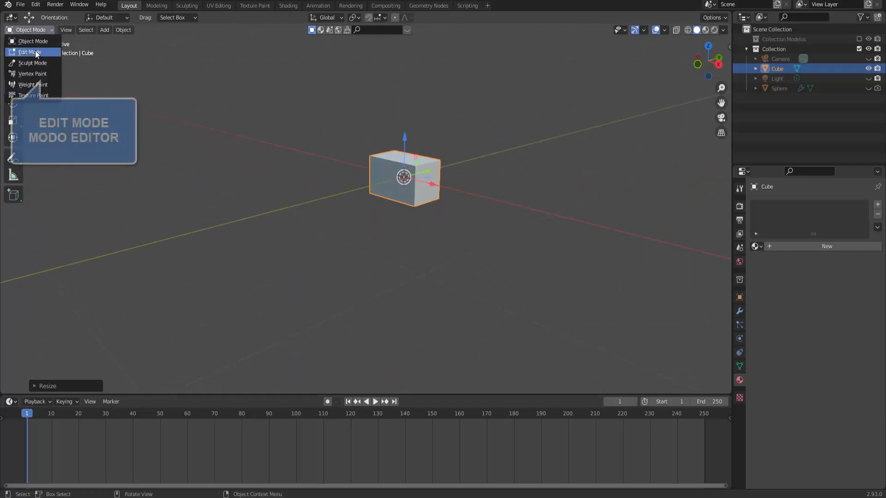
click(32, 41)
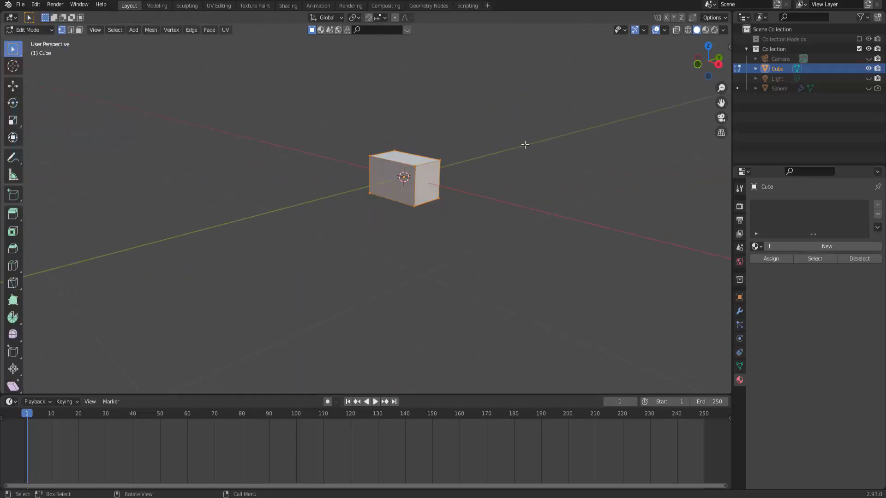
key(ctrl+b)
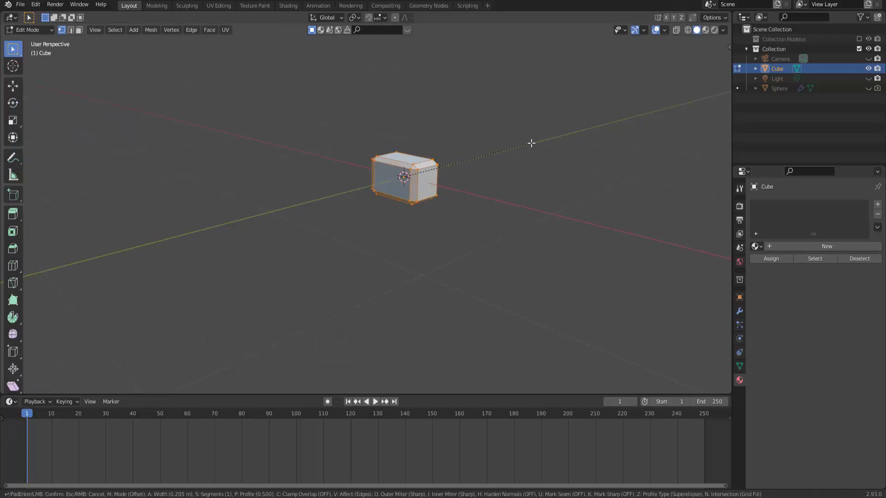
scroll(530, 143, up, 3)
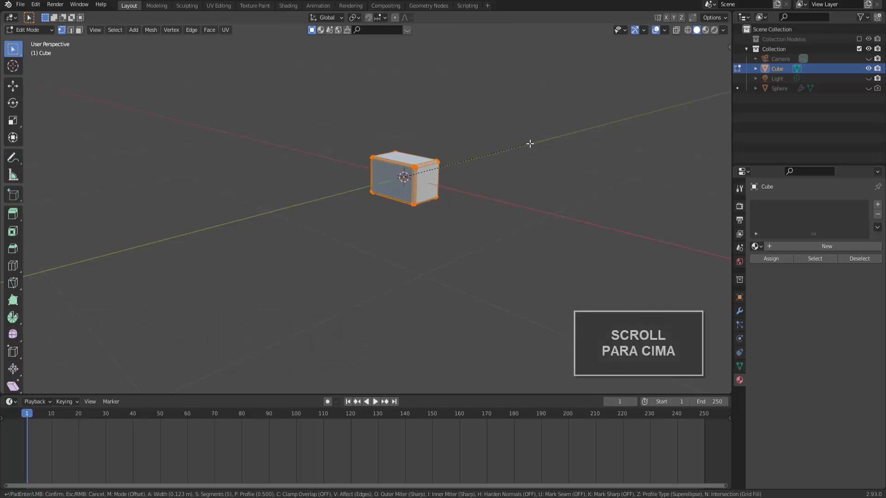
click(530, 143)
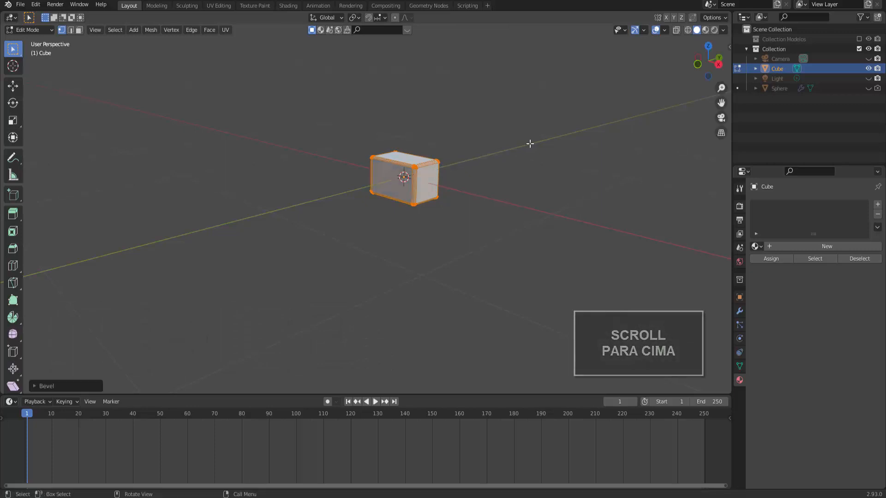
click(40, 30)
click(38, 42)
scroll(490, 128, up, 3)
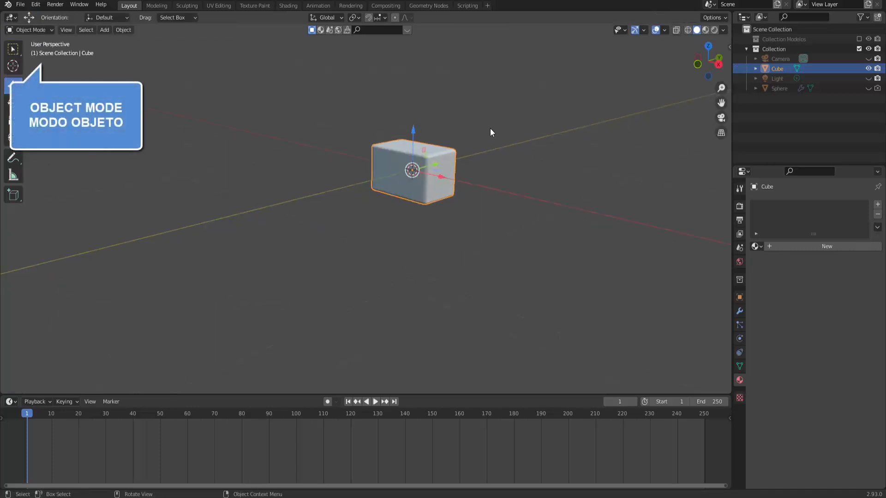
scroll(487, 144, down, 2)
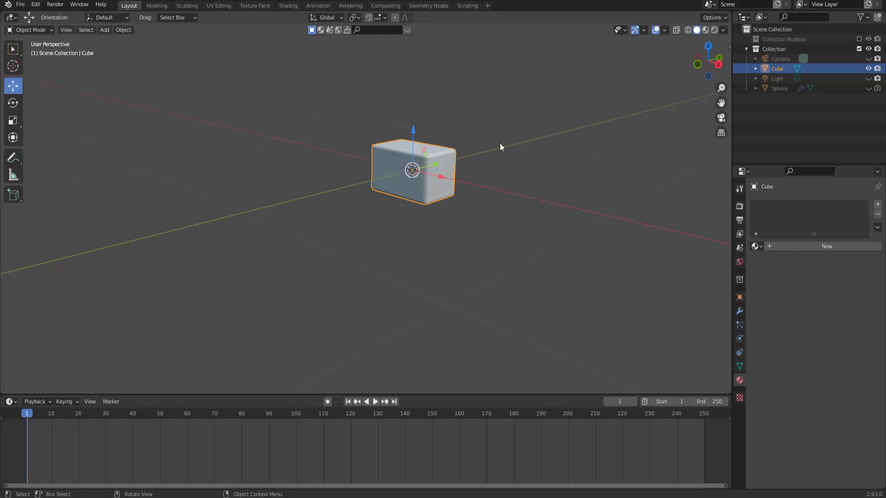
- In the front orthographic view, add a Grid mesh at the origin with its X rotation set to 90°
click(697, 64)
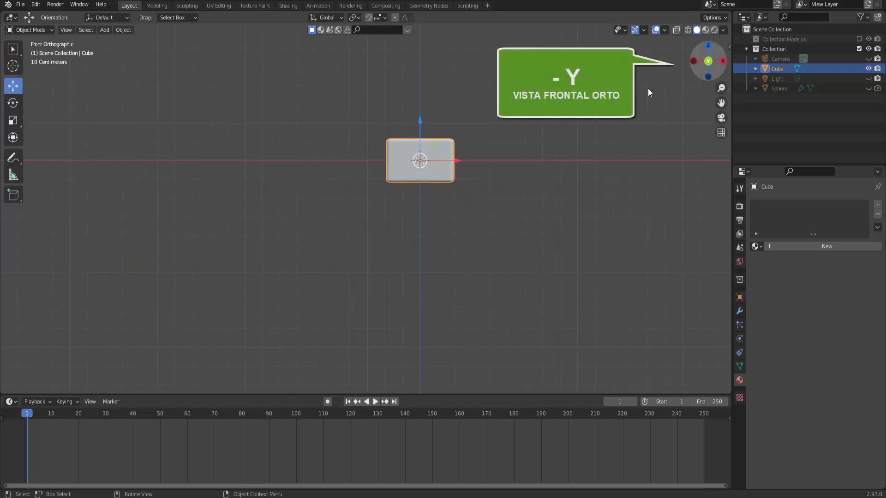
drag(721, 102, 690, 144)
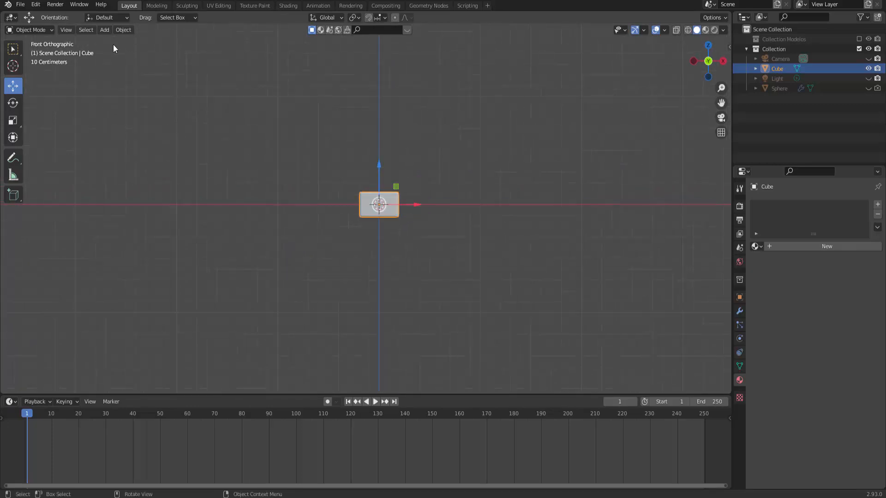
click(109, 32)
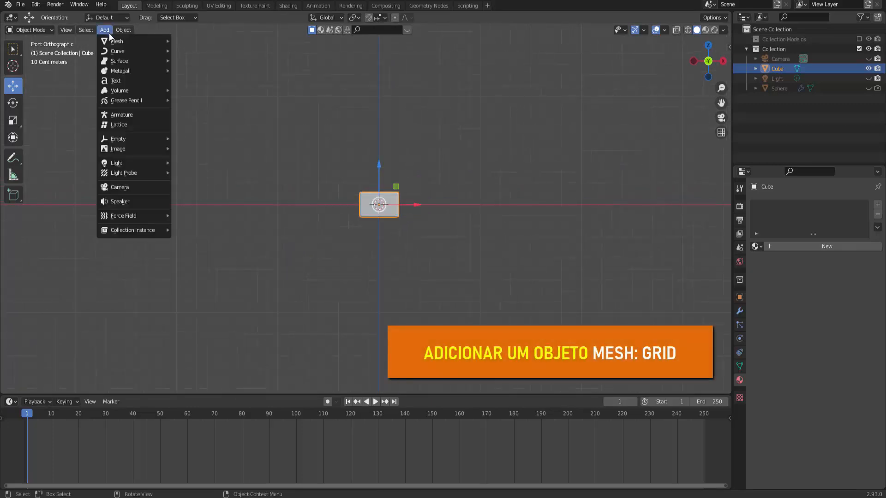
mouse_move(112, 43)
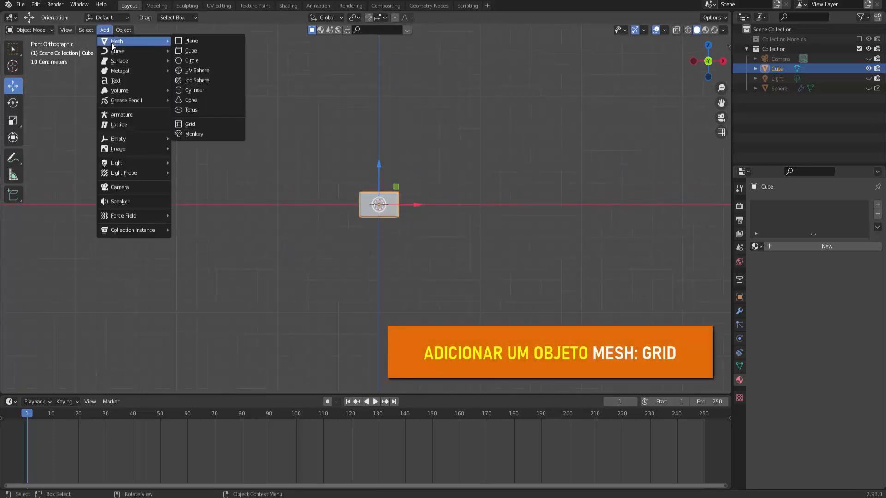
click(207, 124)
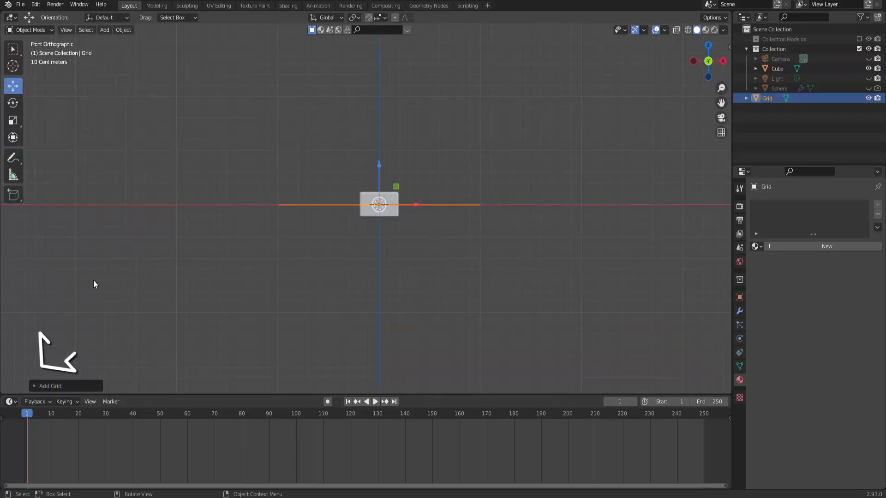
click(36, 384)
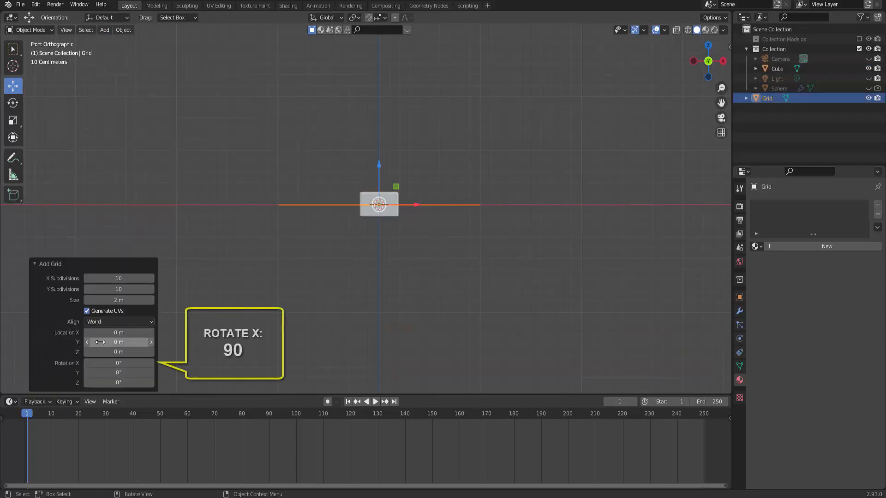
click(119, 363)
text(90)
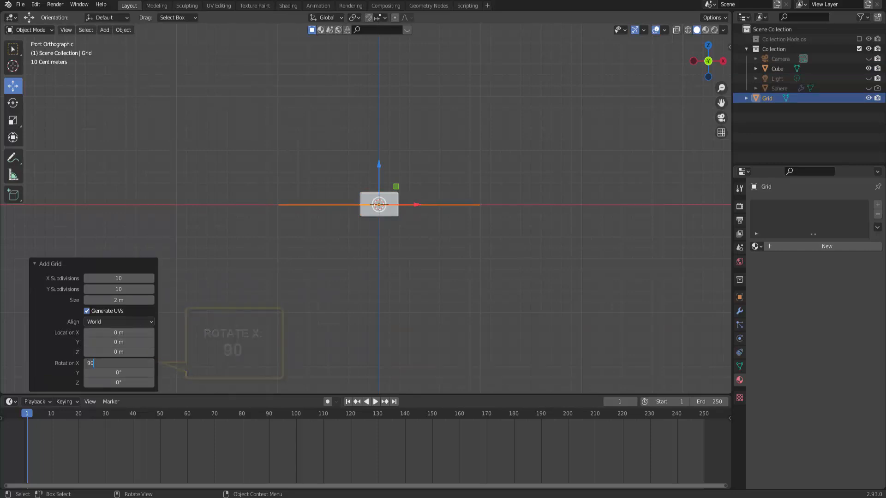
key(Return)
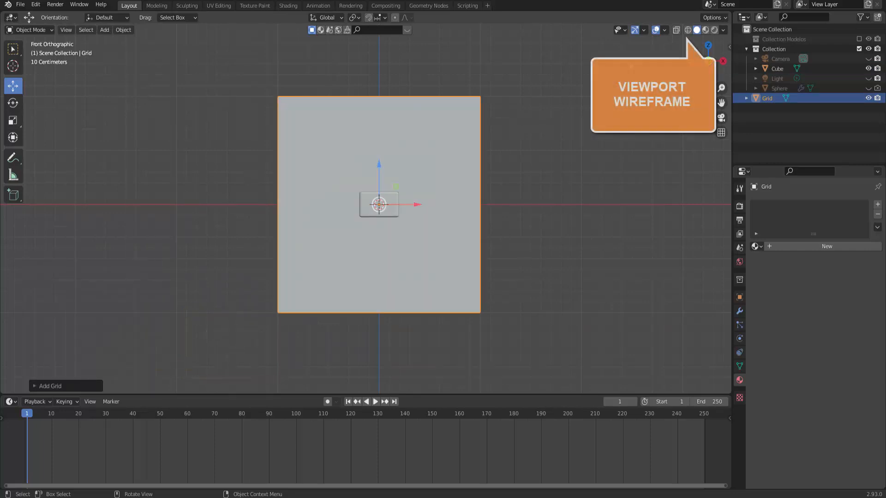
- Display the scene in wireframe and raise the grid along Z with snapping until its lower edge rests on the X axis
click(688, 30)
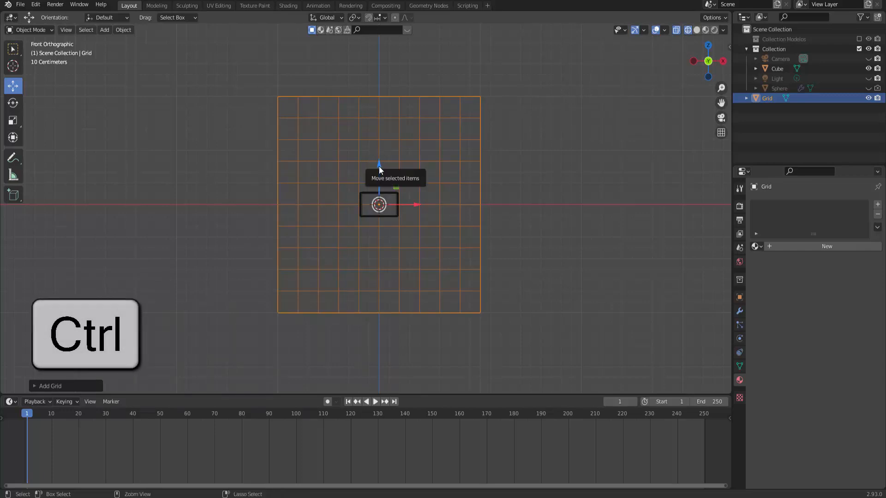
ctrl+drag(380, 167, 391, 45)
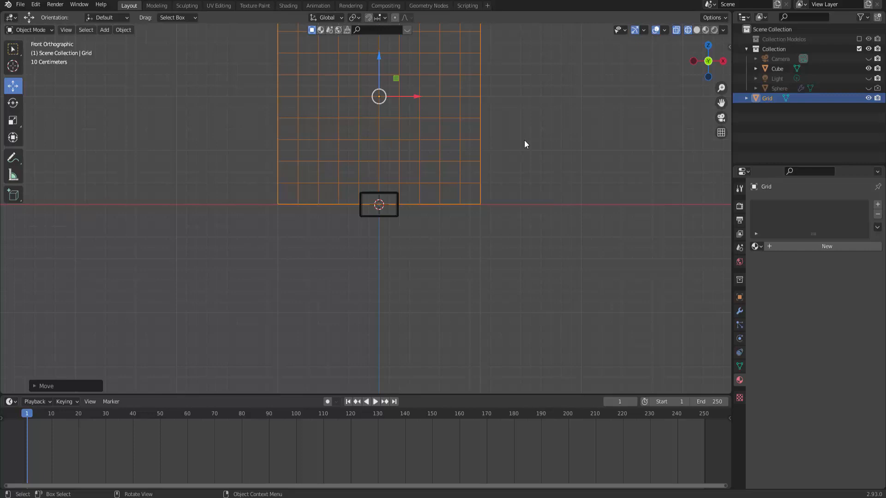
- Widen the grid along the X axis into a landscape rectangle and apply its Rotation & Scale
key(s)
key(x)
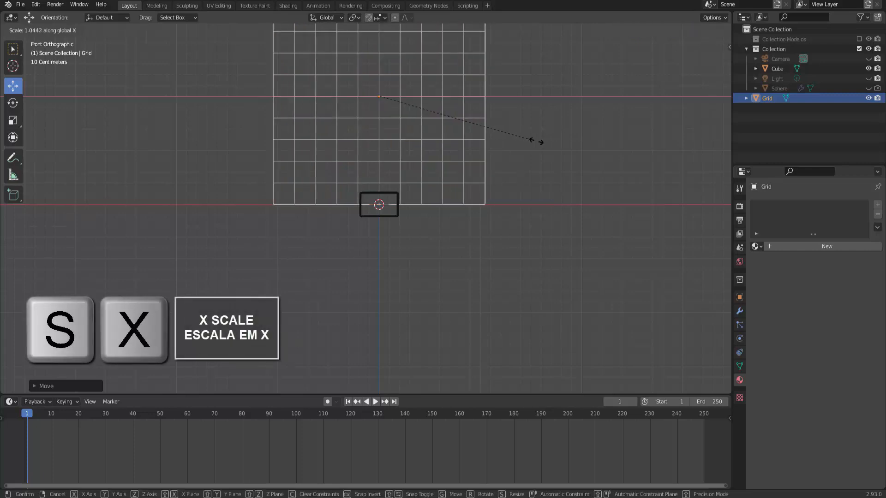
click(575, 143)
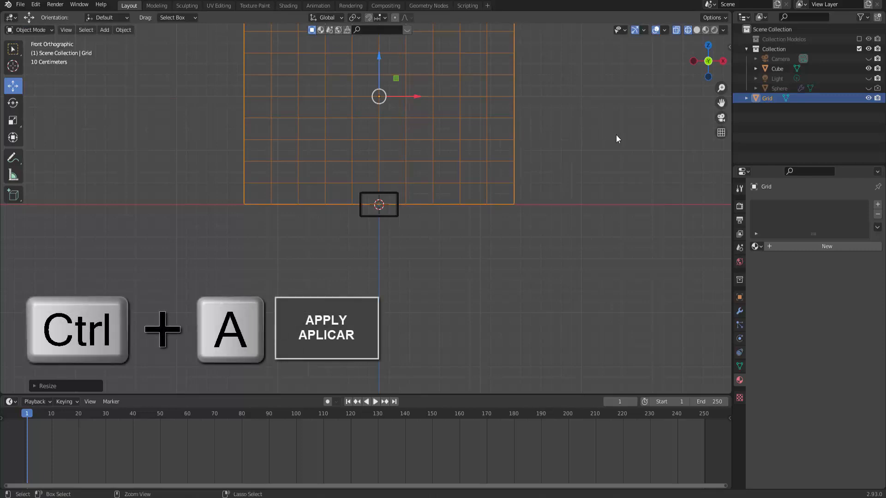
key(ctrl+a)
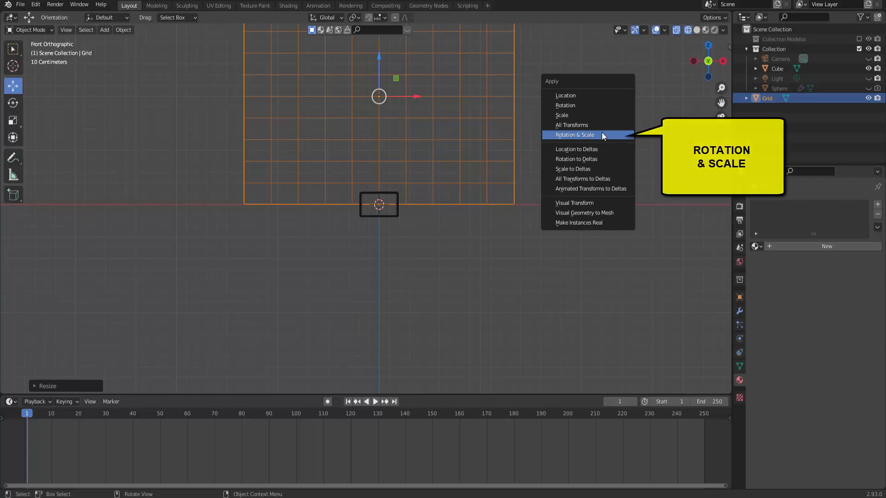
click(597, 134)
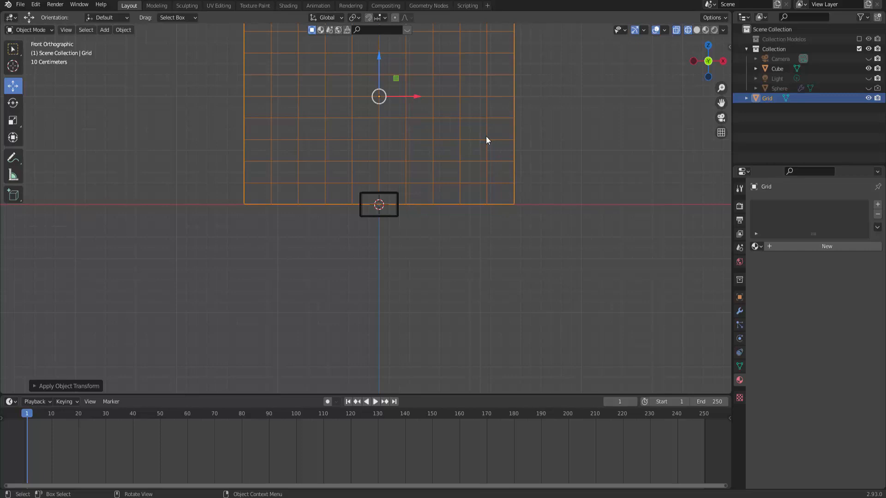
- Scale the bevelled block down uniformly until it fits within one cell of the grid, keeping it at the origin
click(395, 193)
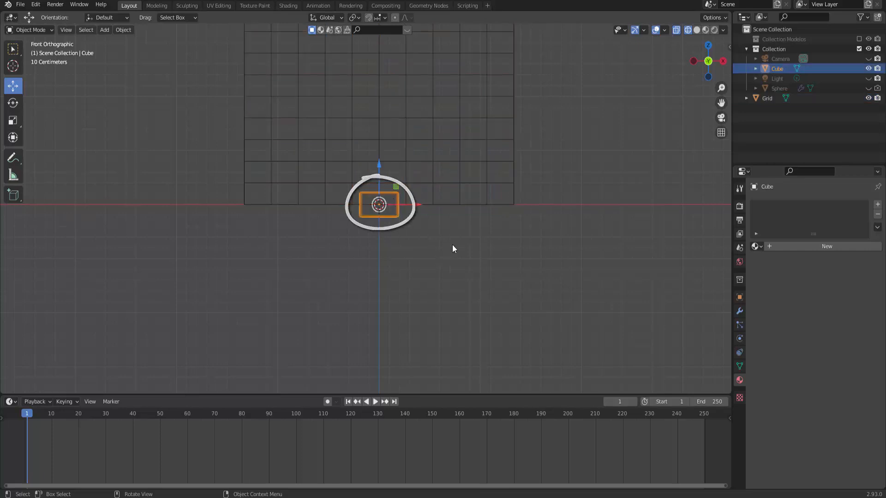
key(s)
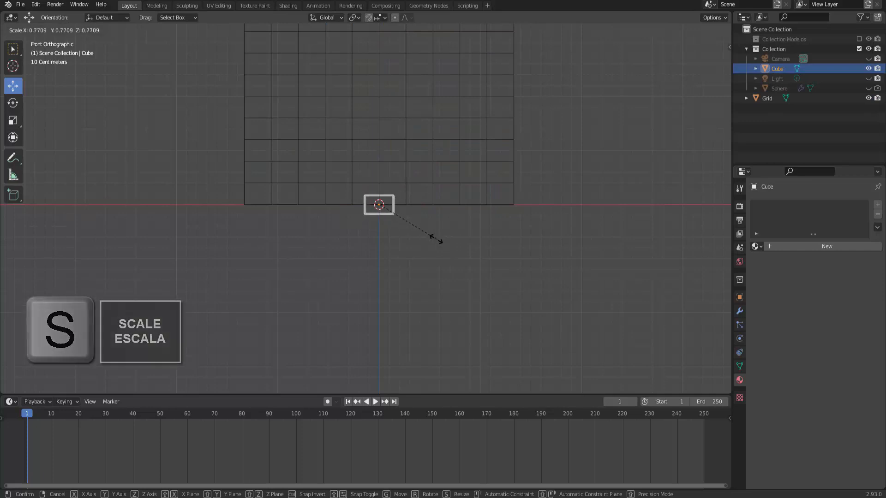
click(435, 237)
key(g)
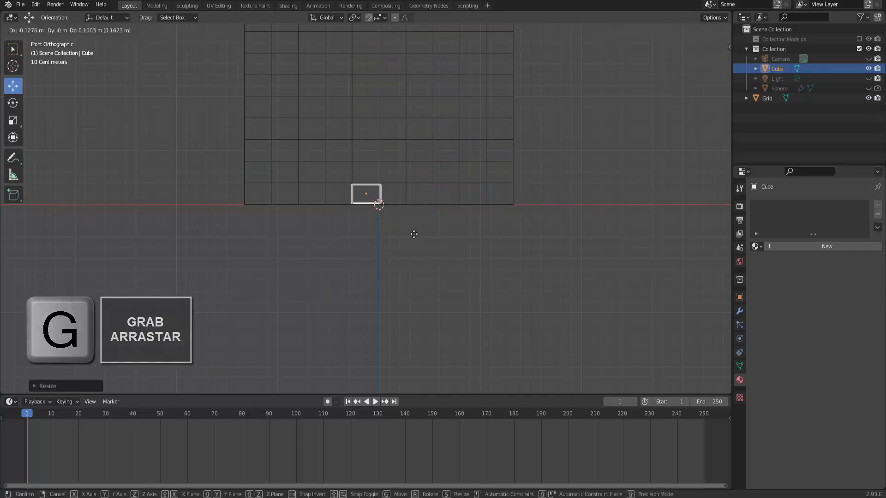
right_click(414, 235)
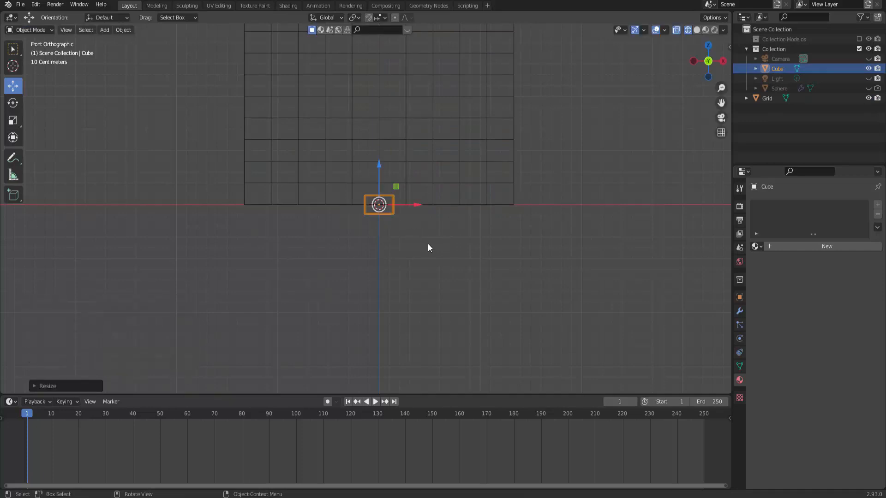
key(s)
click(424, 237)
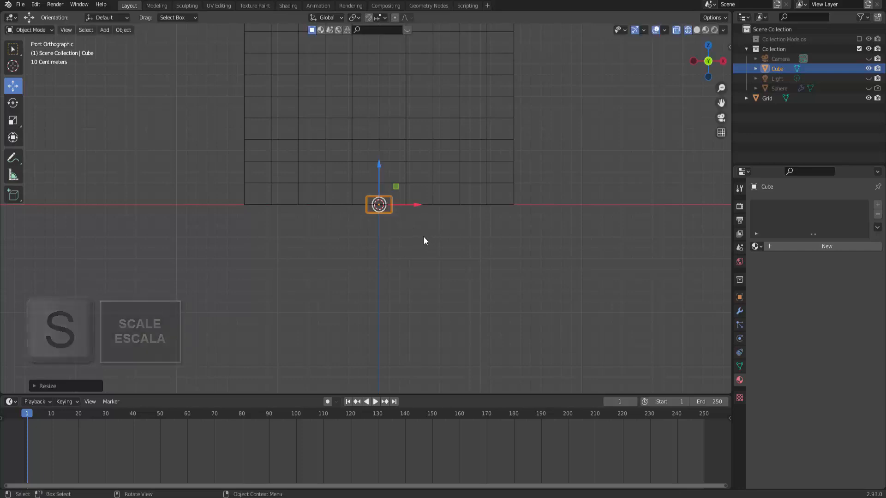
key(g)
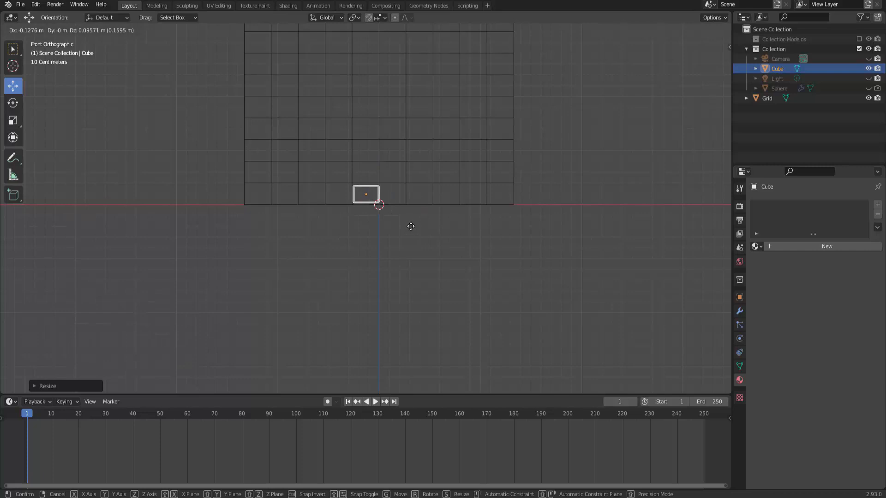
key(Escape)
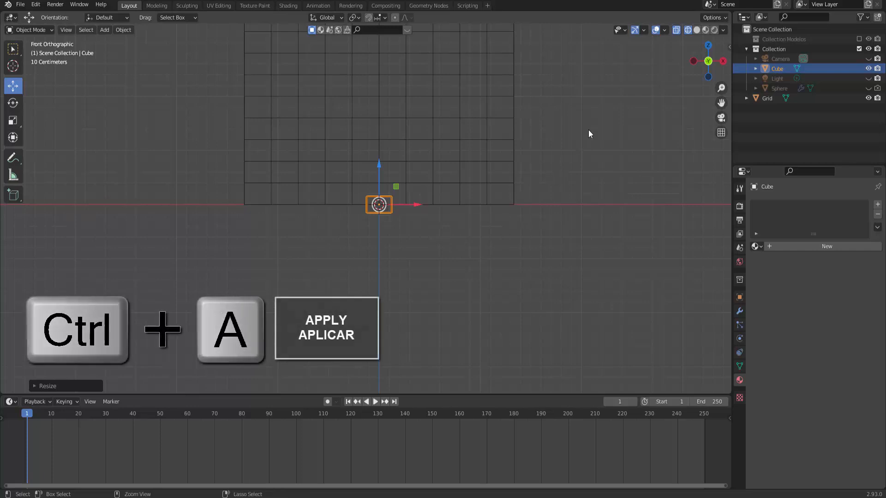
- Apply the block's object transform and rename the block TIJOLO
key(ctrl+a)
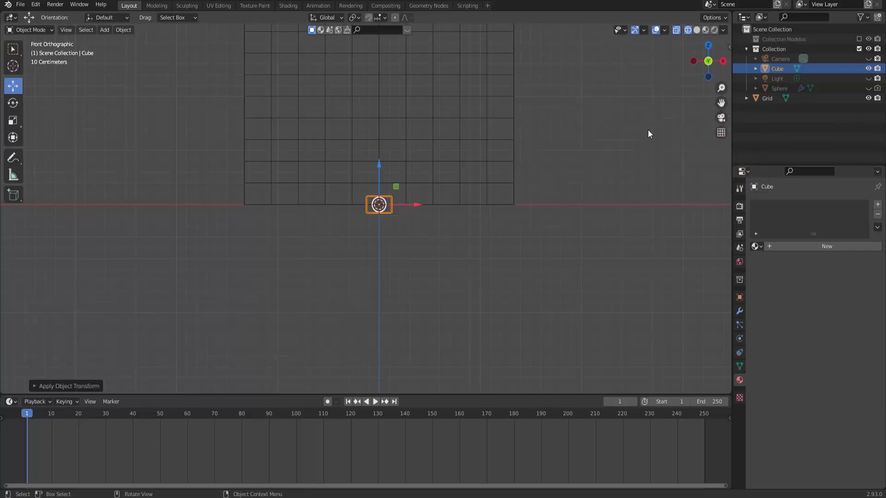
double_click(777, 68)
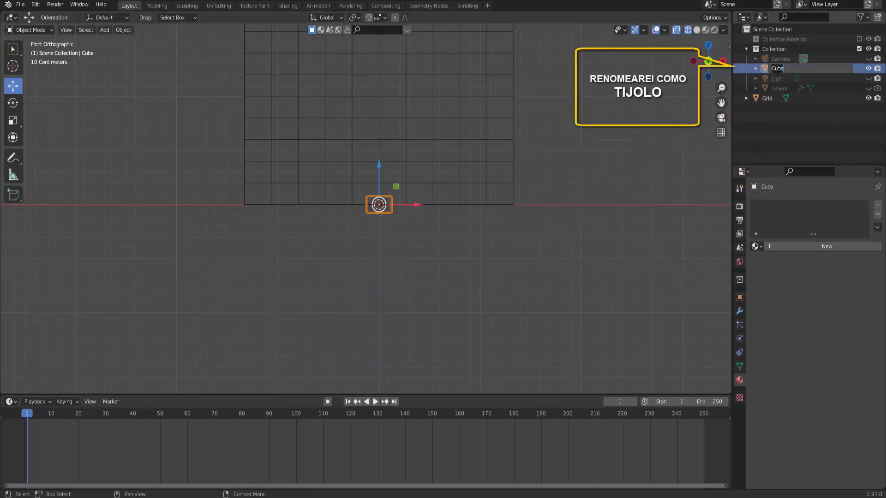
text(TIJOLO)
key(Return)
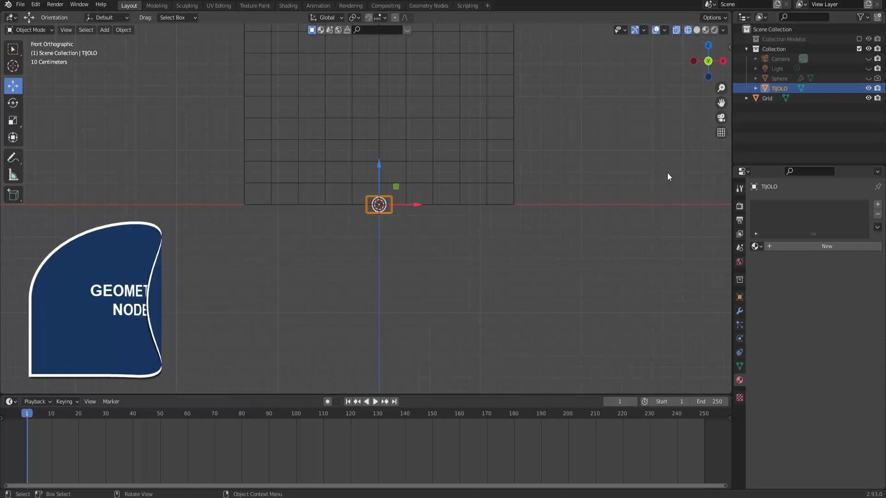
- Select the grid, enlarge the timeline area and switch it to the Geometry Node Editor with its sidebar hidden
drag(720, 102, 723, 161)
drag(427, 395, 435, 253)
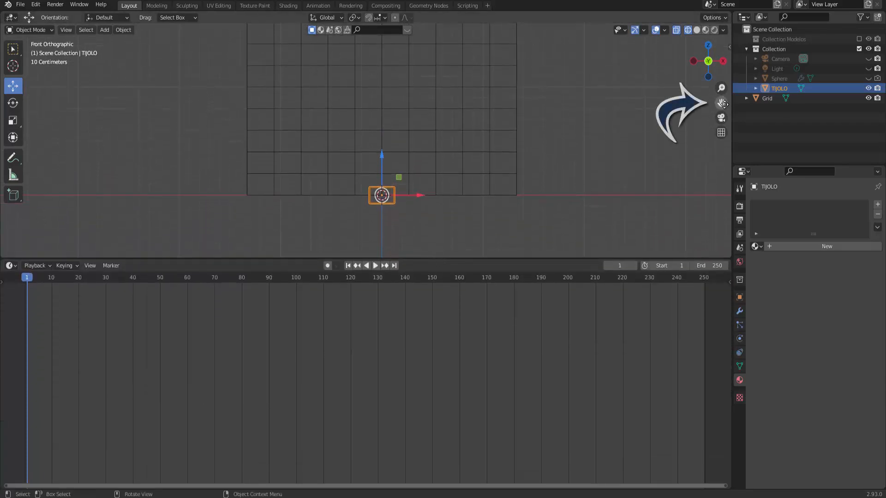
drag(721, 103, 726, 147)
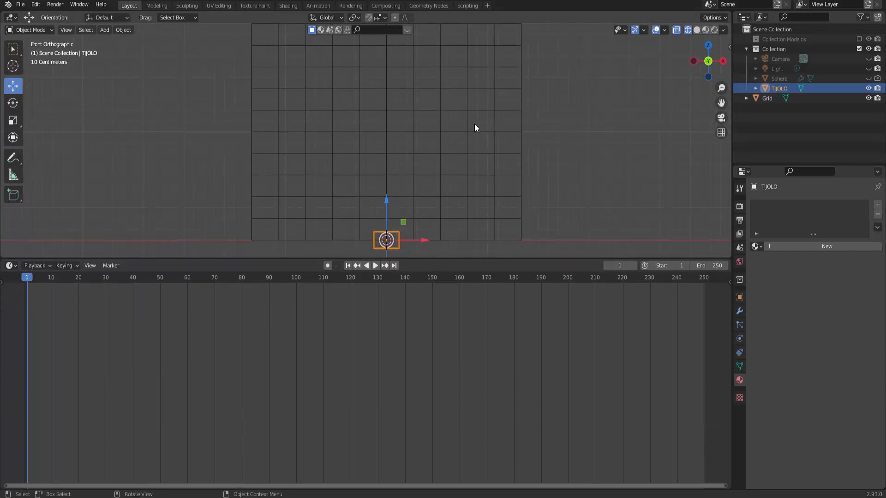
click(477, 110)
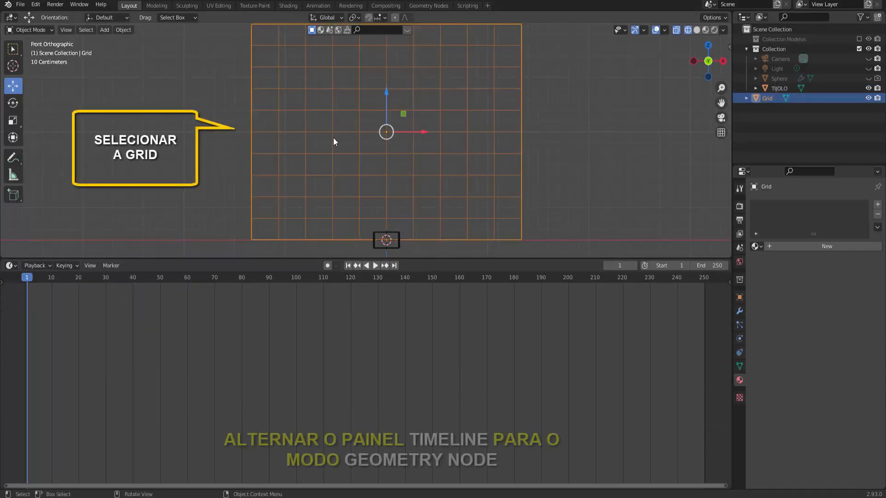
click(16, 263)
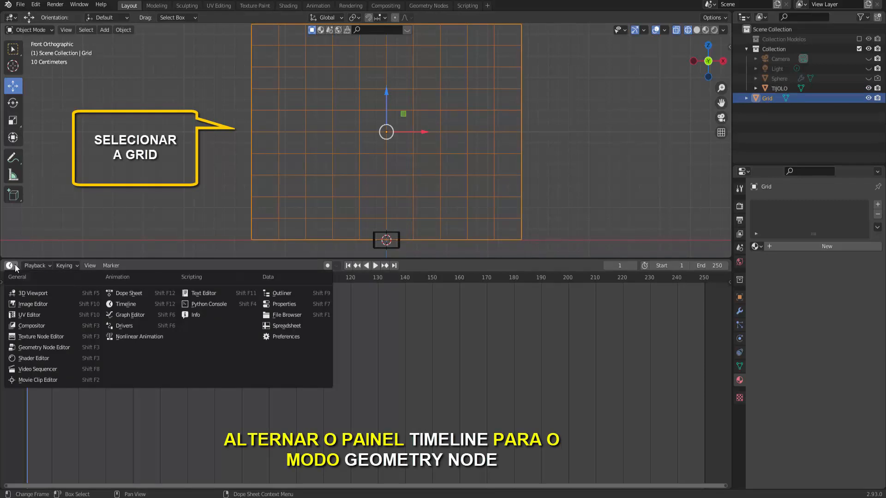
click(31, 347)
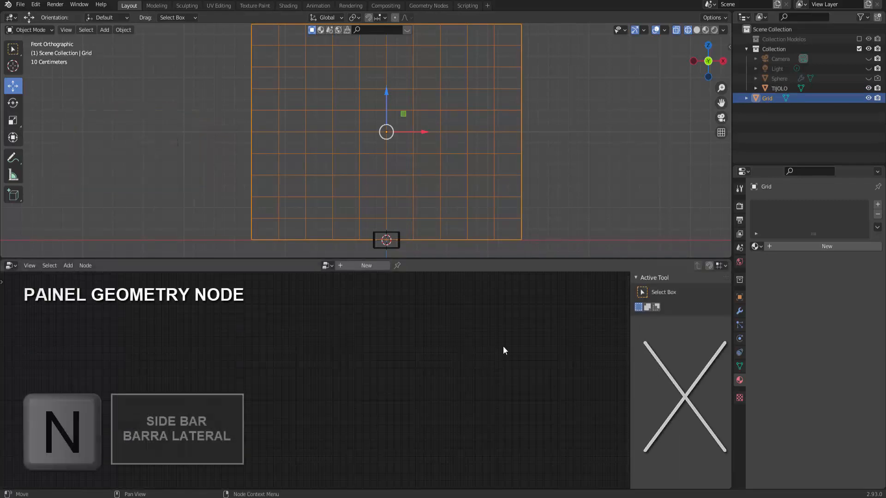
key(n)
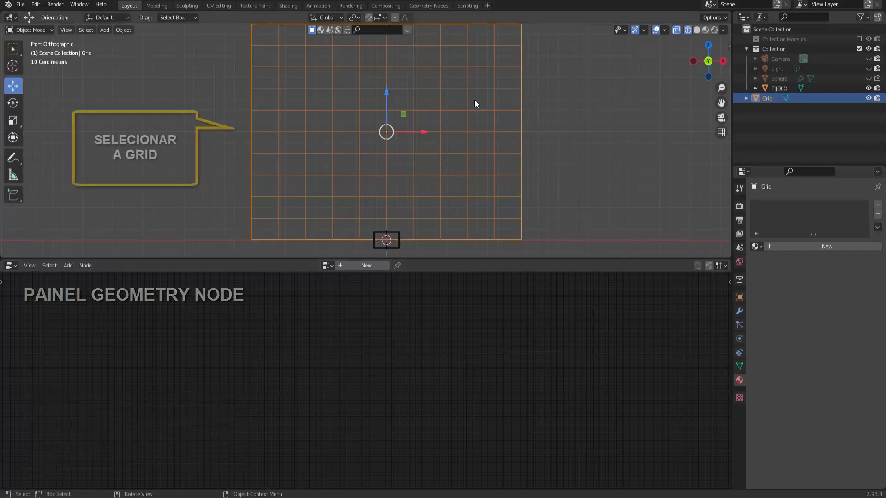
- Create a new geometry node tree on the grid, with Group Input and Group Output spaced apart and connected, and display its modifier properties
click(367, 266)
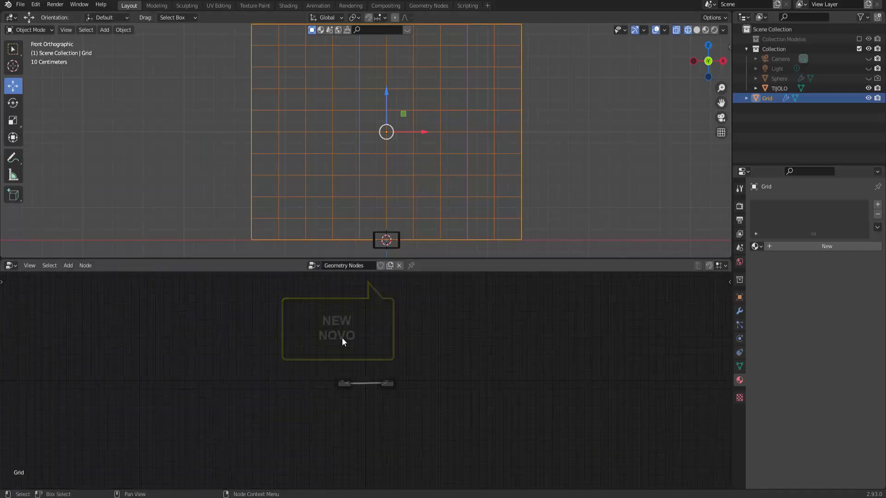
scroll(342, 338, up, 8)
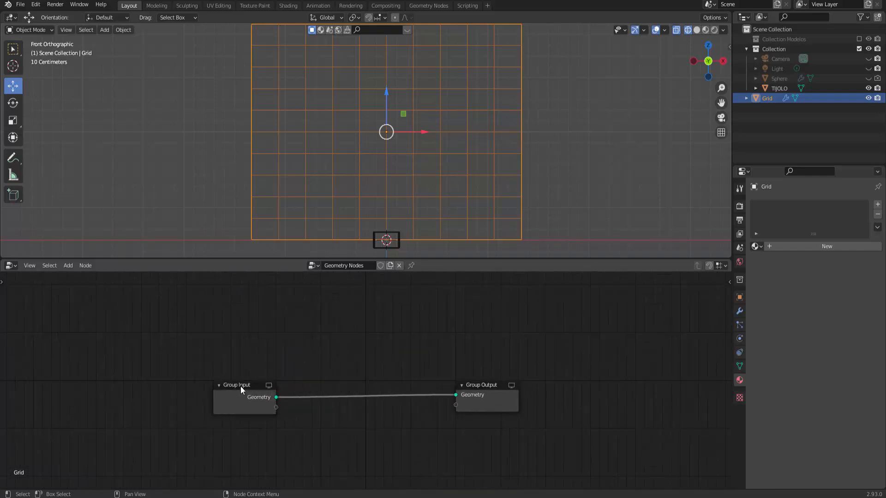
drag(240, 390, 89, 310)
drag(488, 387, 428, 145)
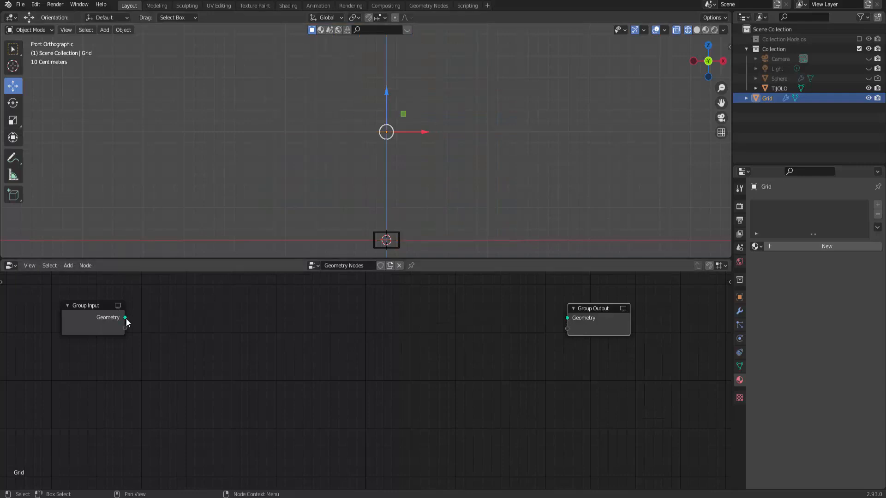
drag(125, 318, 567, 318)
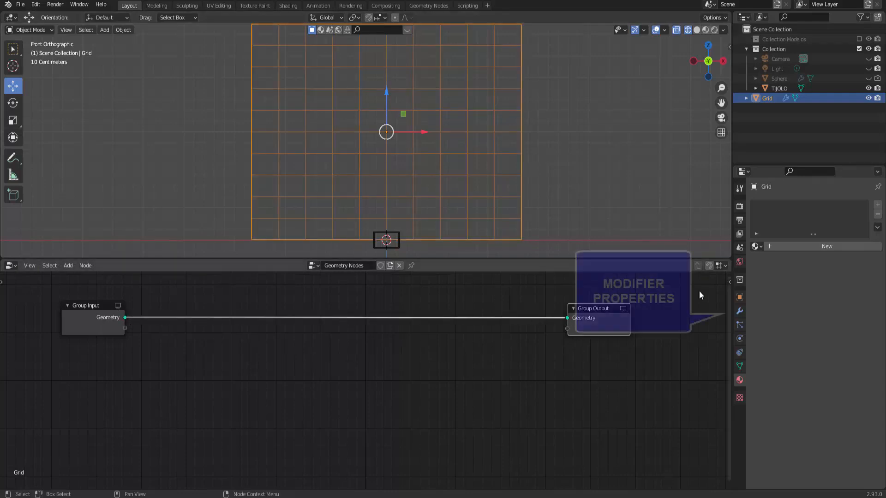
click(739, 310)
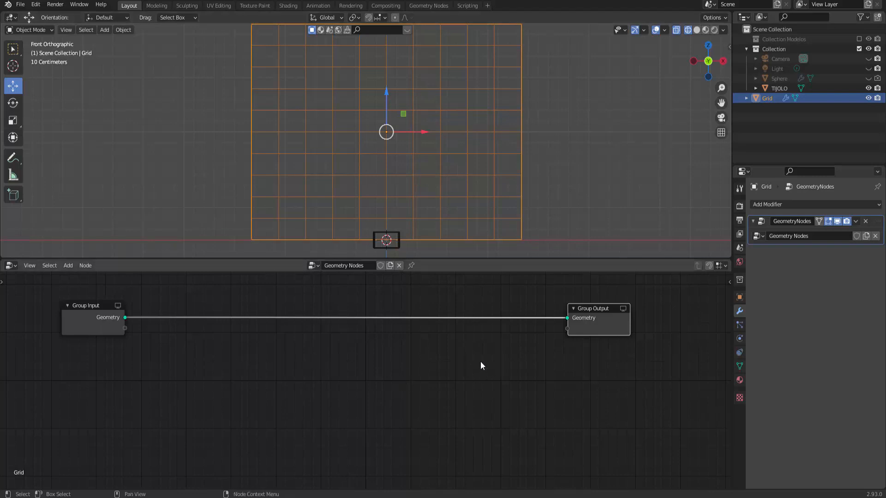
- Insert a Point Instance node into the link between Group Input and Group Output
click(69, 270)
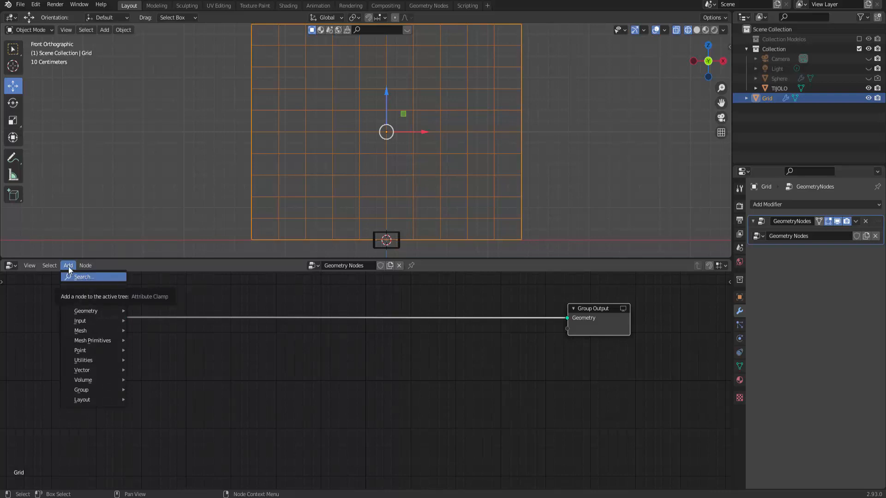
mouse_move(82, 352)
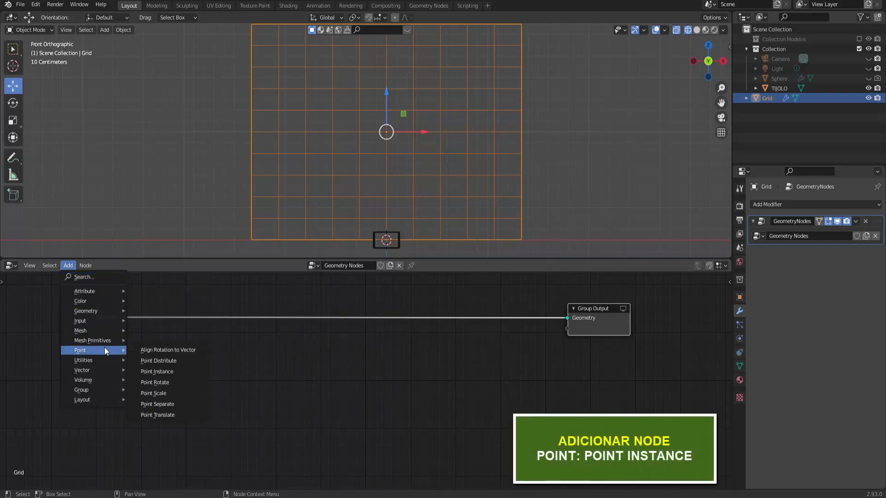
click(180, 372)
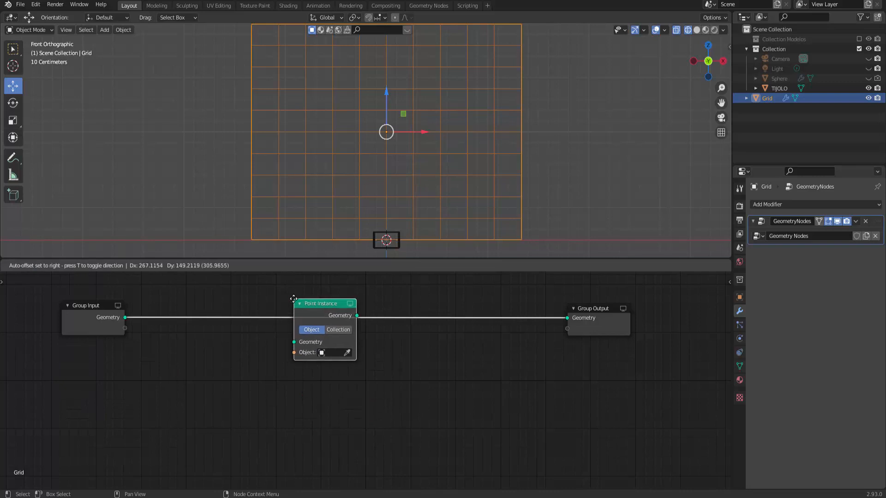
click(301, 298)
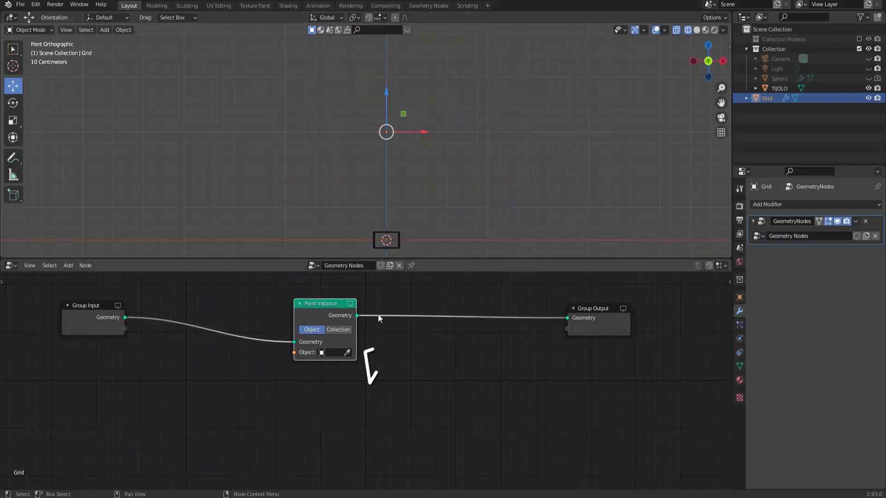
- Set TIJOLO as the Point Instance node's object and display the viewport in solid shading
click(348, 353)
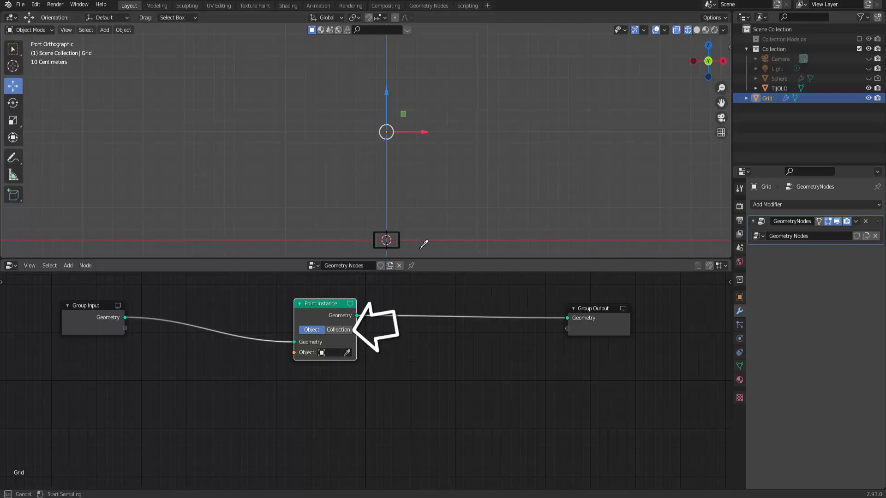
click(397, 227)
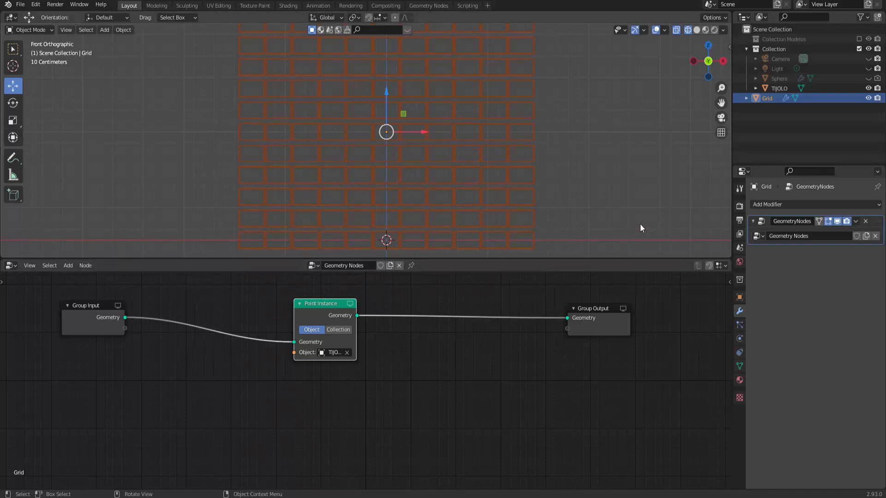
click(696, 29)
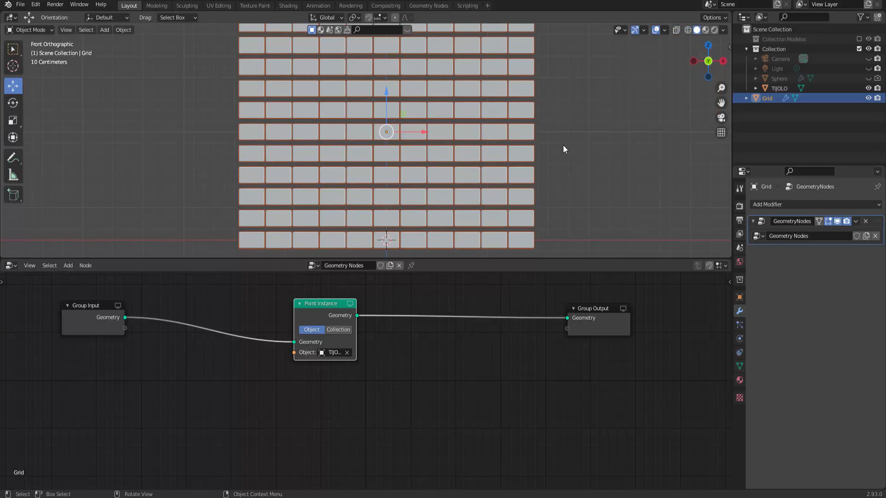
scroll(563, 146, down, 1)
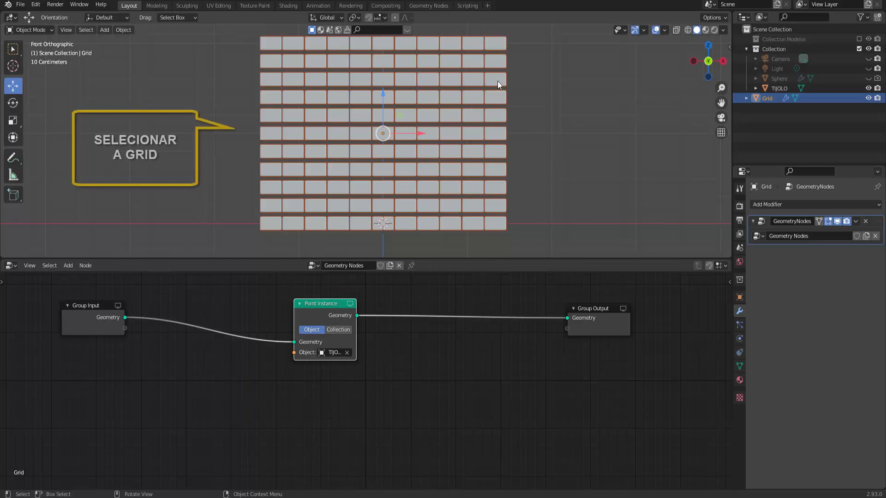
- In Edit Mode, scale the grid mesh down along Z until the rows of blocks nearly touch
click(18, 29)
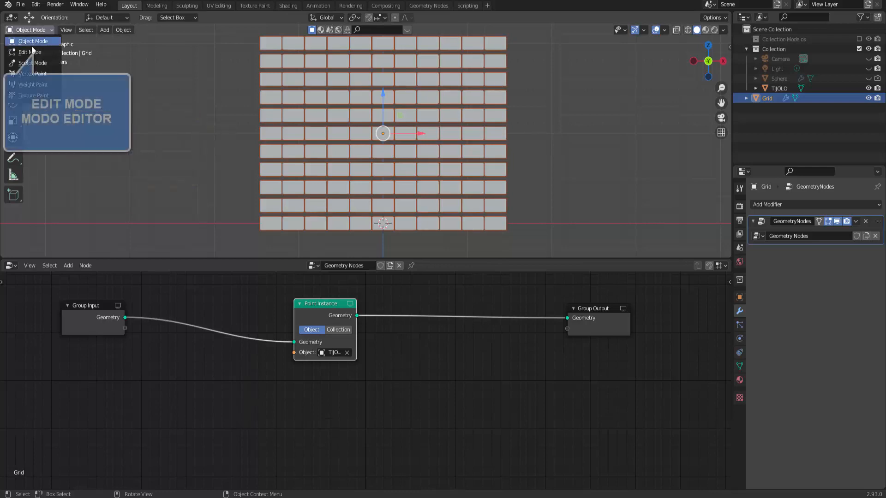
click(23, 42)
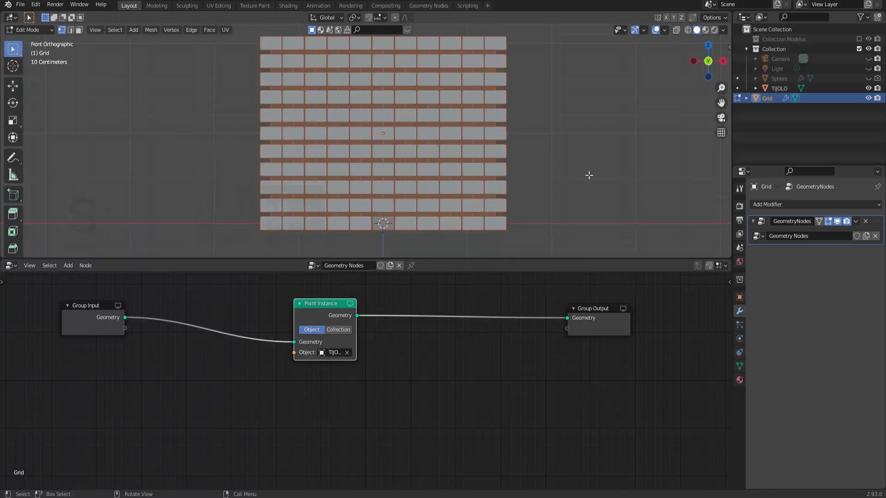
key(s)
key(z)
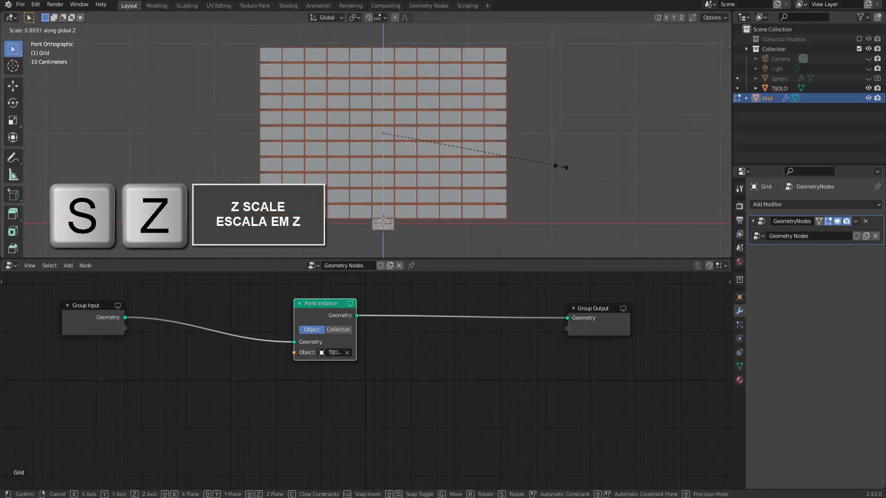
click(522, 155)
key(Tab)
scroll(565, 156, up, 4)
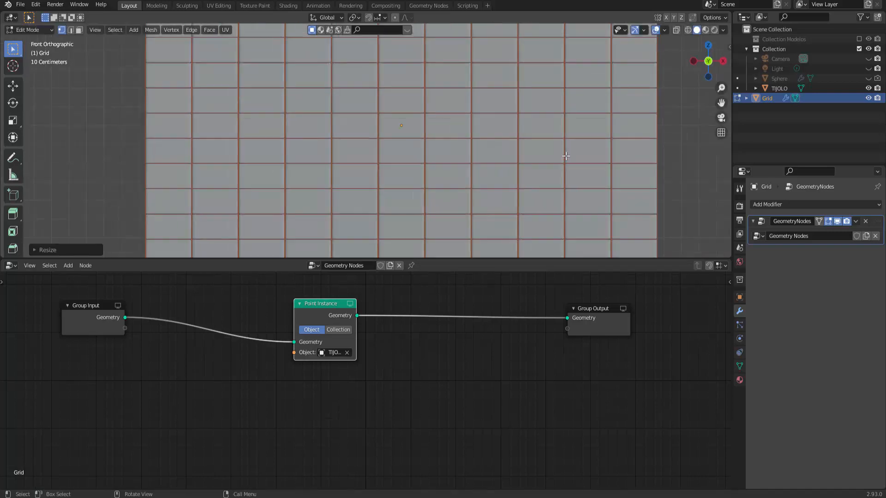
- Scale the grid mesh along X by about 0.97 to tighten the gaps between the block columns
scroll(566, 156, down, 2)
key(s)
key(x)
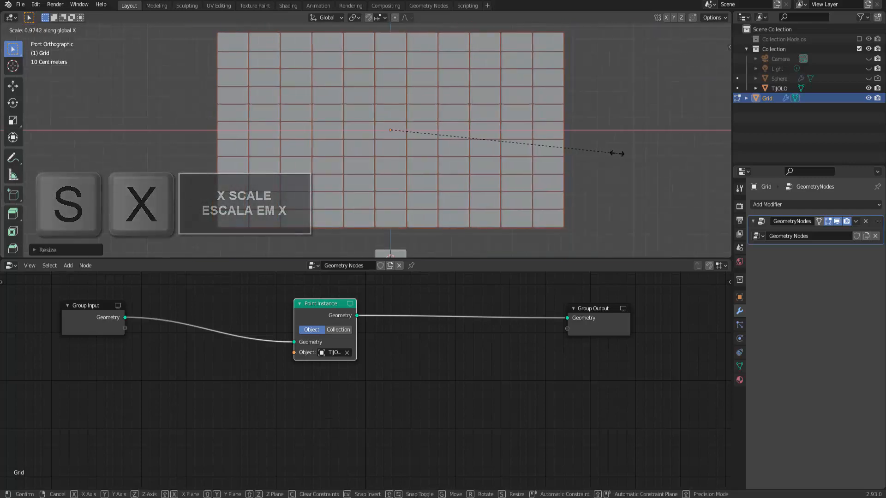
click(614, 152)
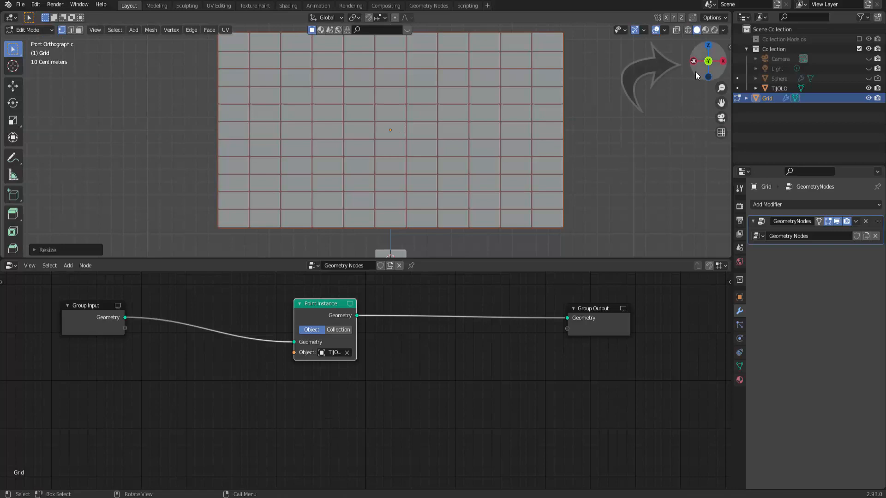
- Inspect the block wall from an angle, then display the grid in front orthographic view with wireframe shading
drag(696, 71, 619, 143)
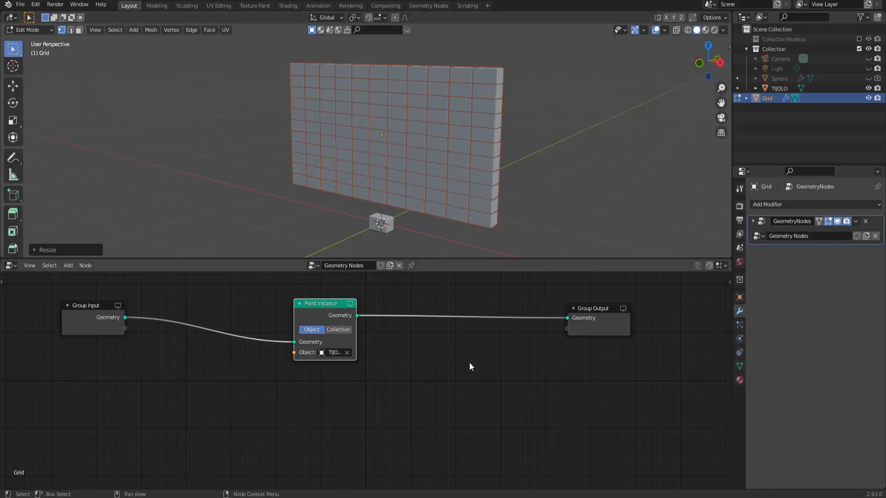
click(697, 64)
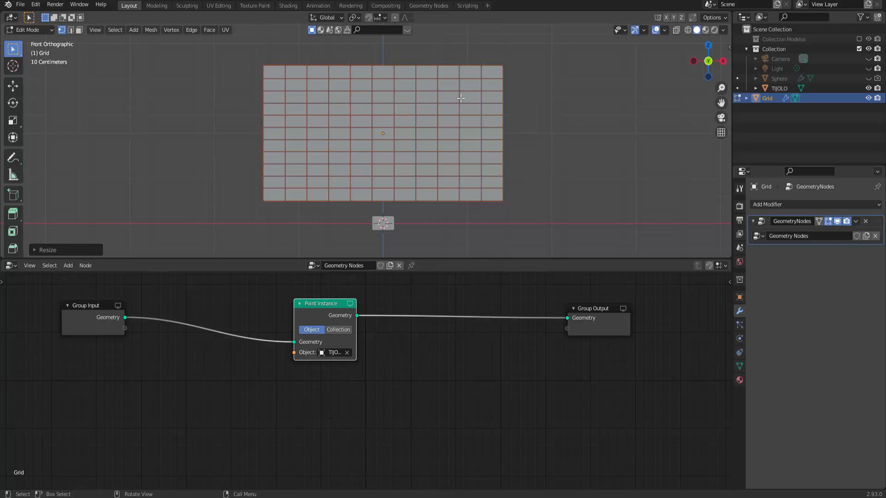
click(687, 31)
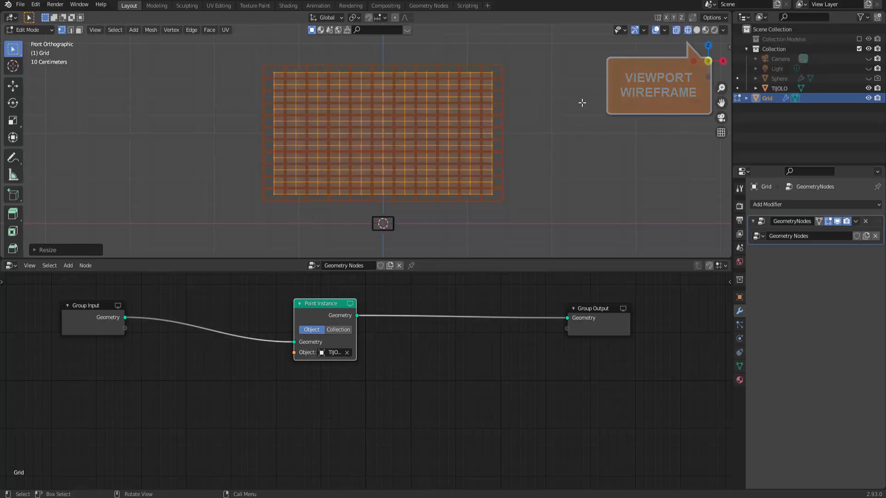
scroll(406, 120, up, 1)
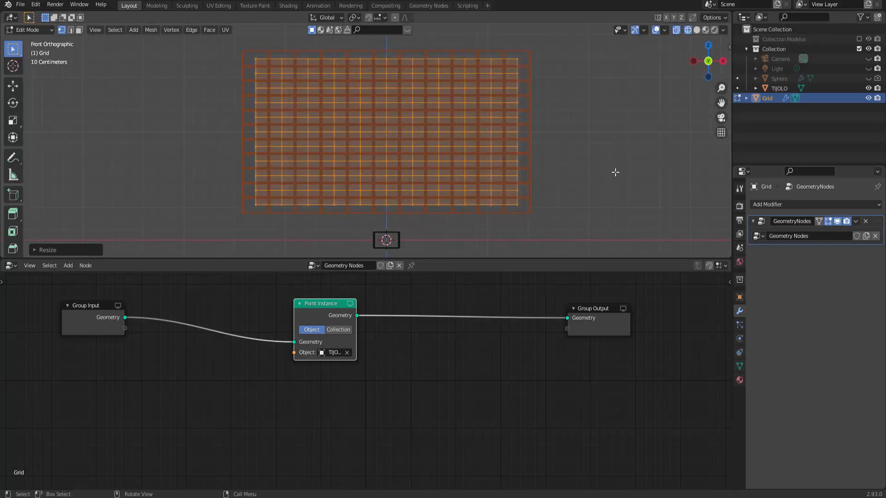
- Select every second horizontal row of grid vertices, shift them about -0.13 m along X, and return the viewport to solid shading
click(616, 169)
key(alt)
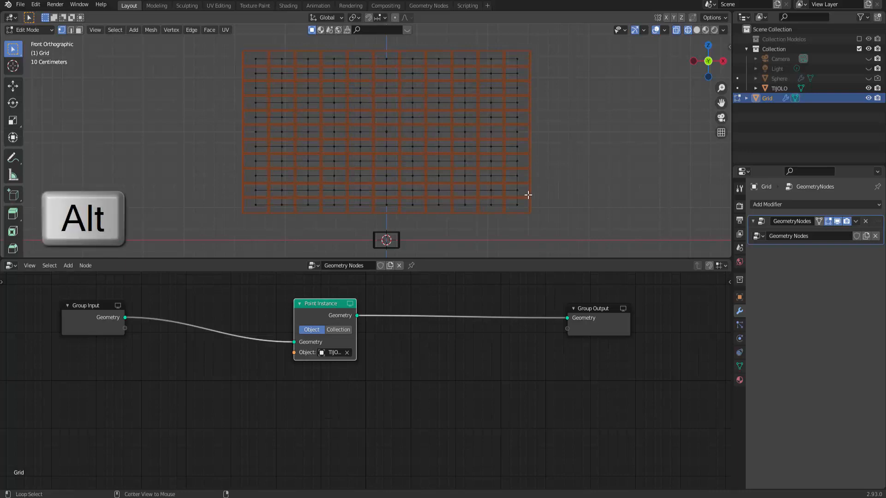
alt+click(417, 191)
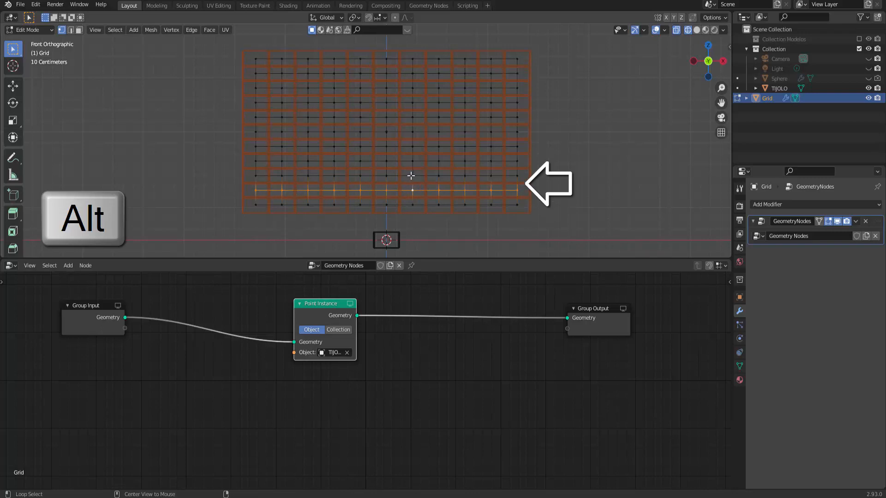
alt+shift+click(392, 160)
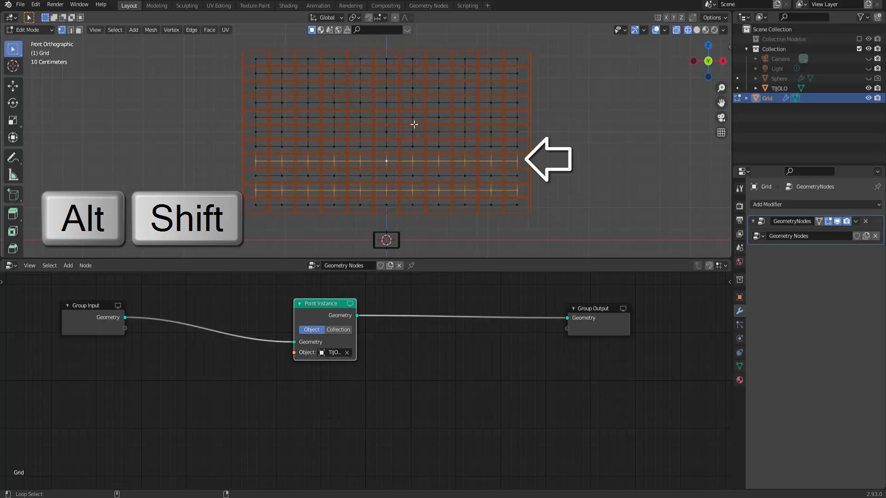
alt+shift+click(392, 131)
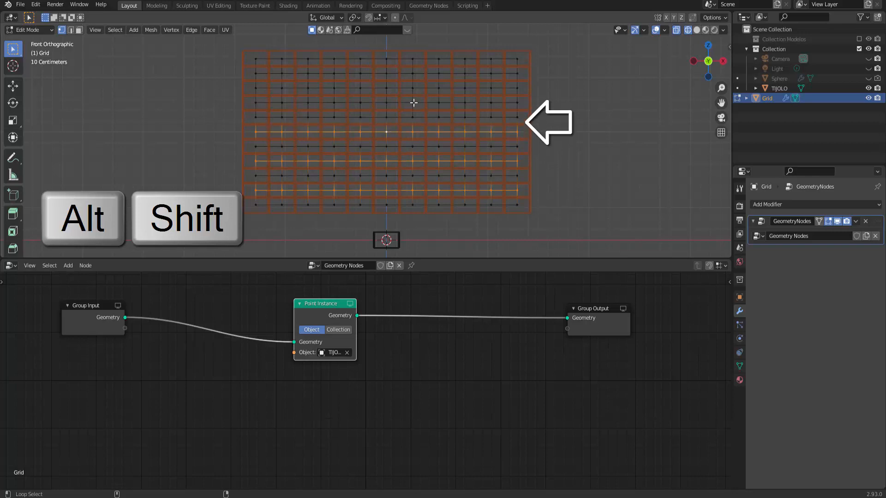
alt+shift+click(393, 102)
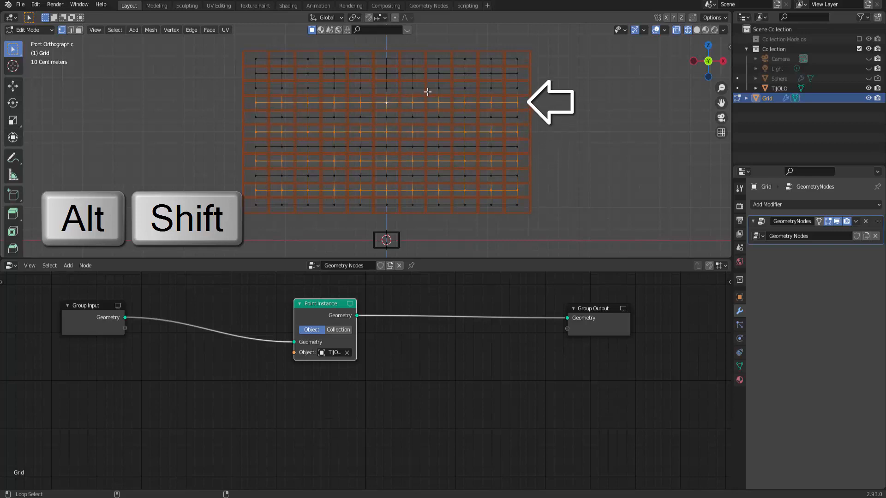
alt+shift+click(390, 73)
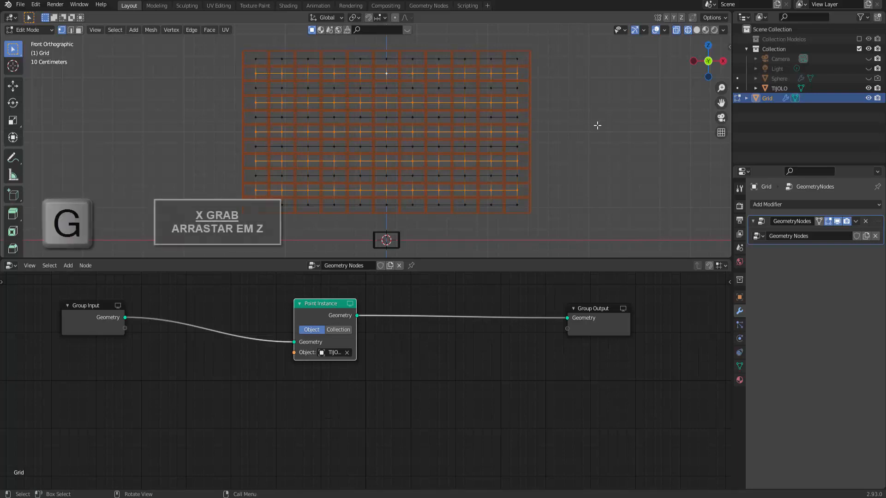
key(g)
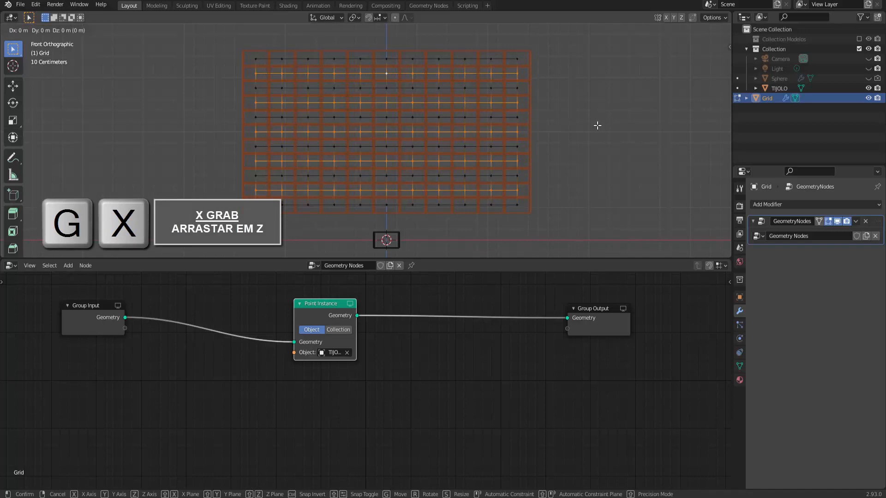
key(x)
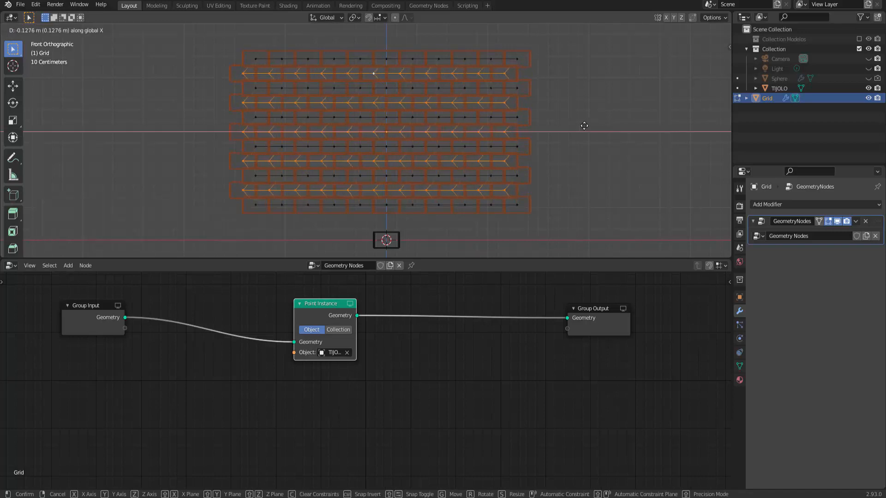
click(584, 125)
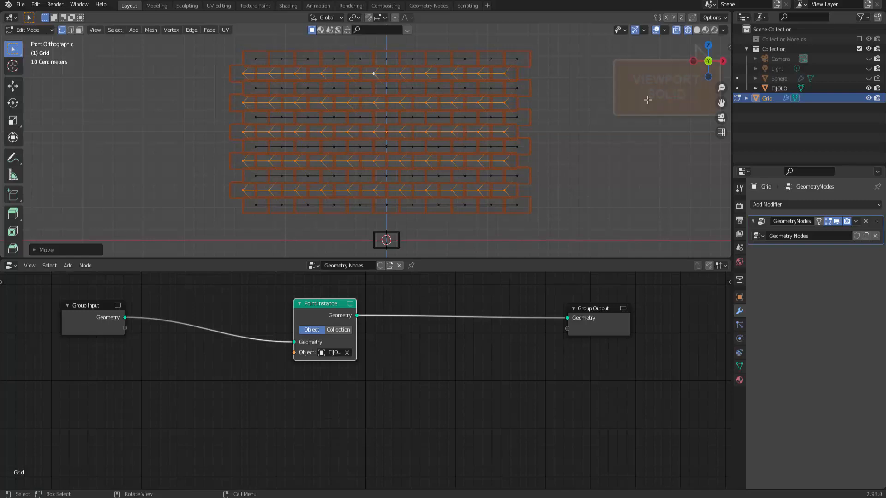
click(697, 30)
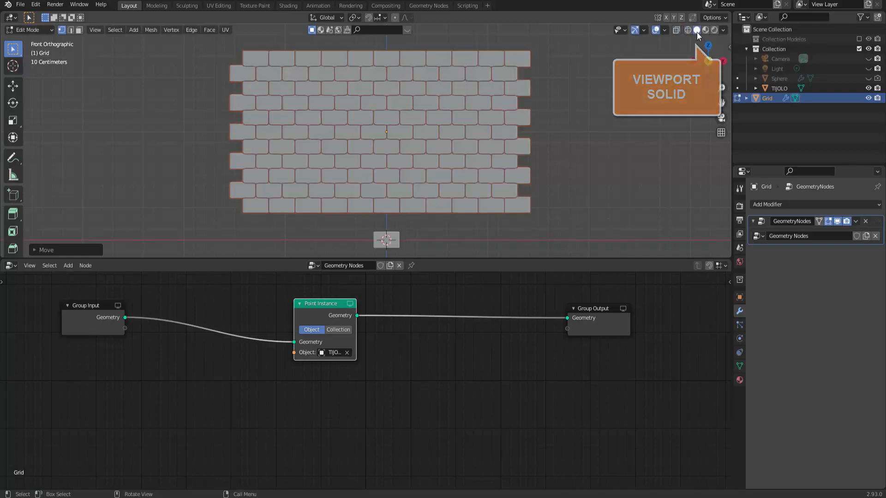
scroll(614, 146, up, 1)
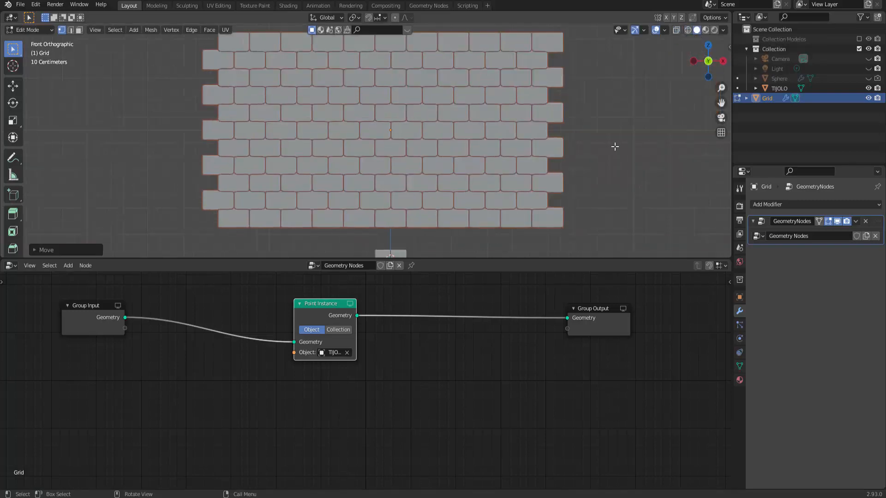
- Select the whole grid mesh and scale it up slightly along Z to space the block rows
middle_drag(615, 146, 639, 151)
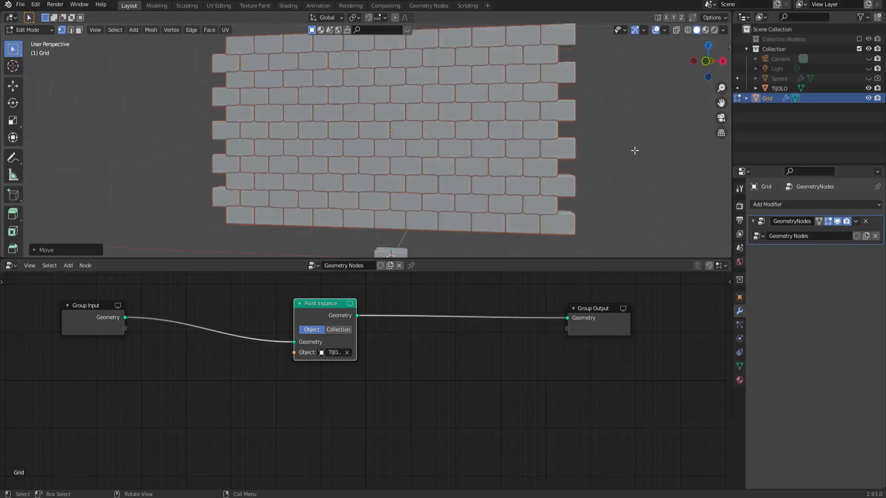
key(a)
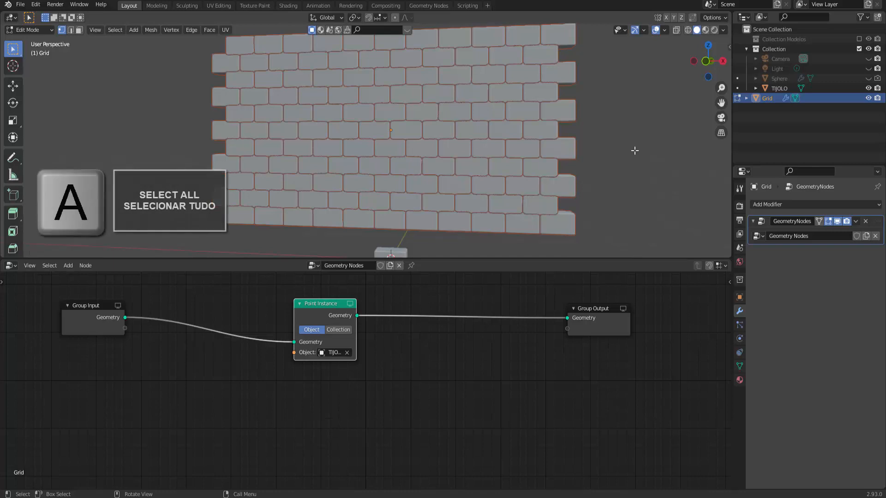
click(688, 30)
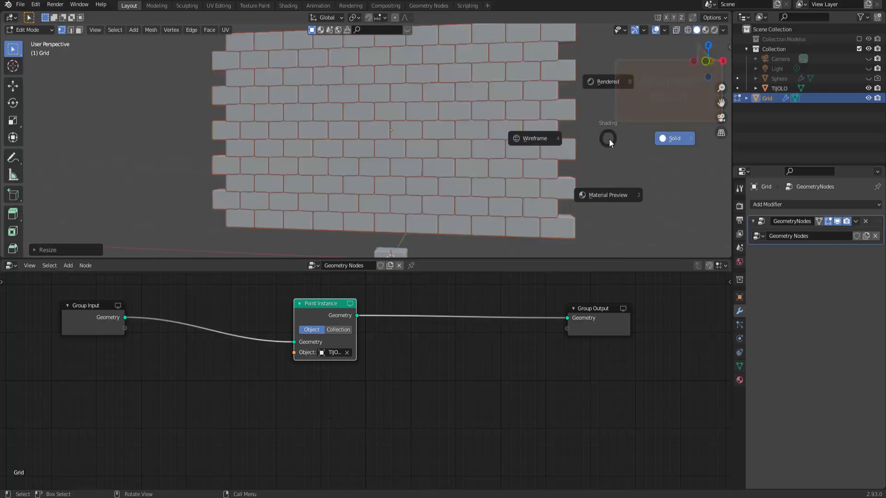
key(Escape)
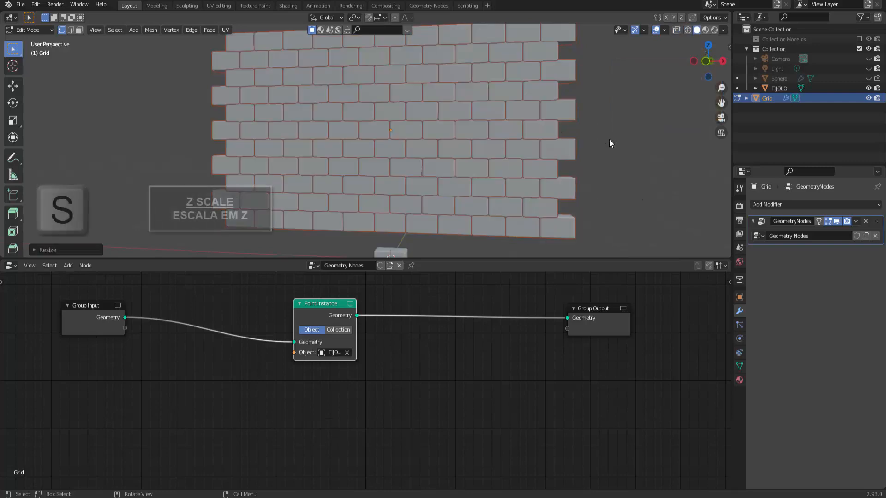
key(s)
key(z)
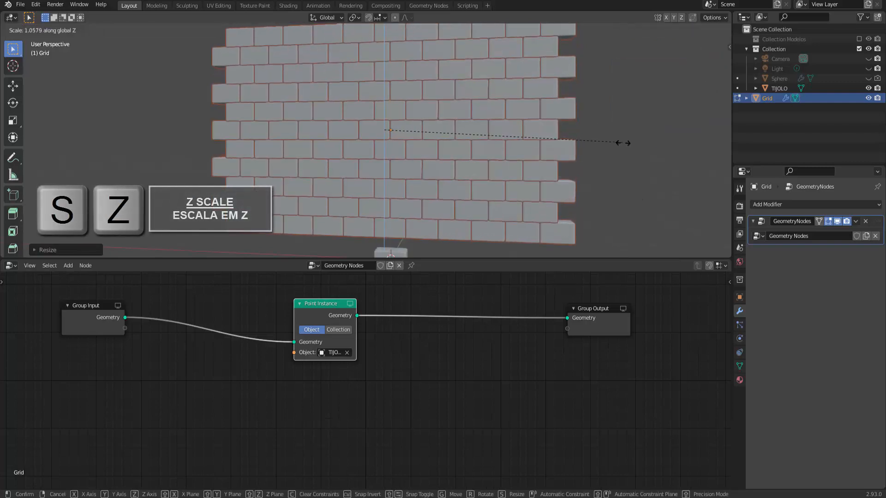
click(631, 146)
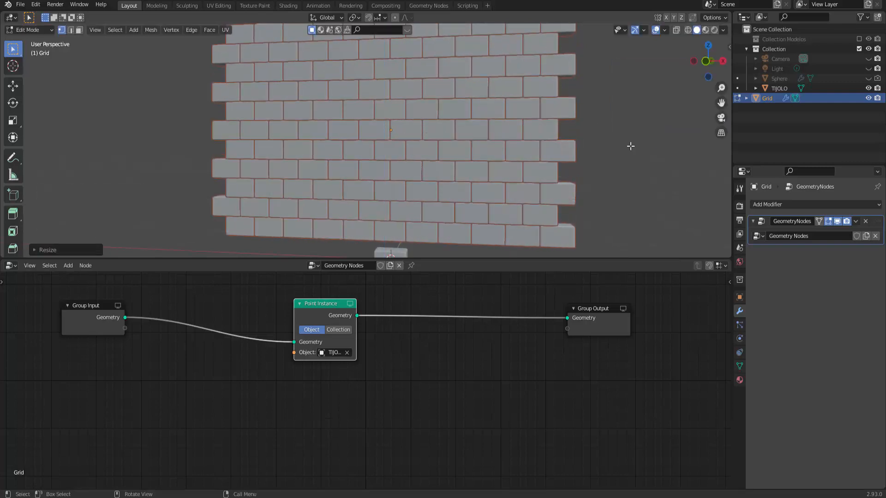
- Scale the grid mesh along X by about 1.03 to space the block columns
key(s)
key(x)
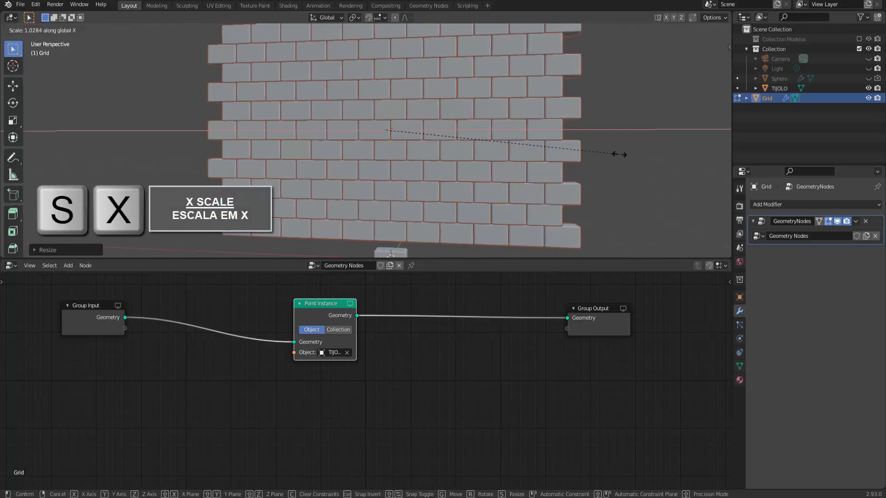
click(617, 155)
scroll(616, 153, down, 1)
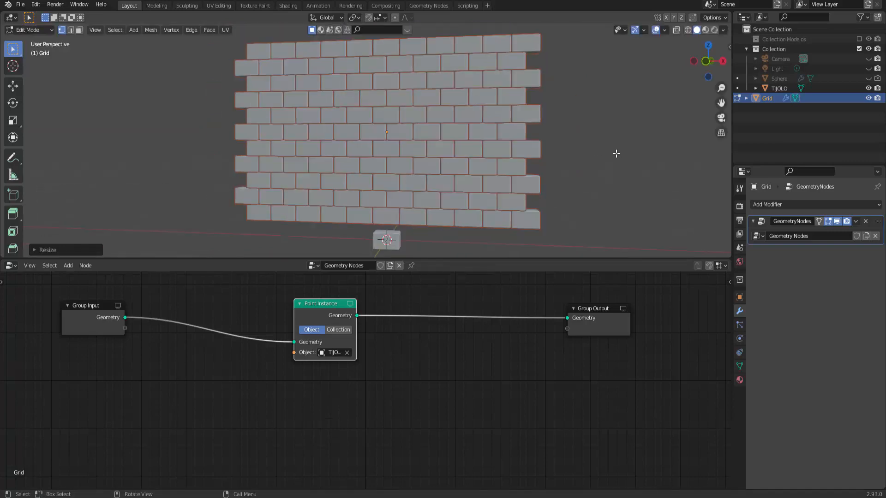
middle_drag(616, 153, 589, 164)
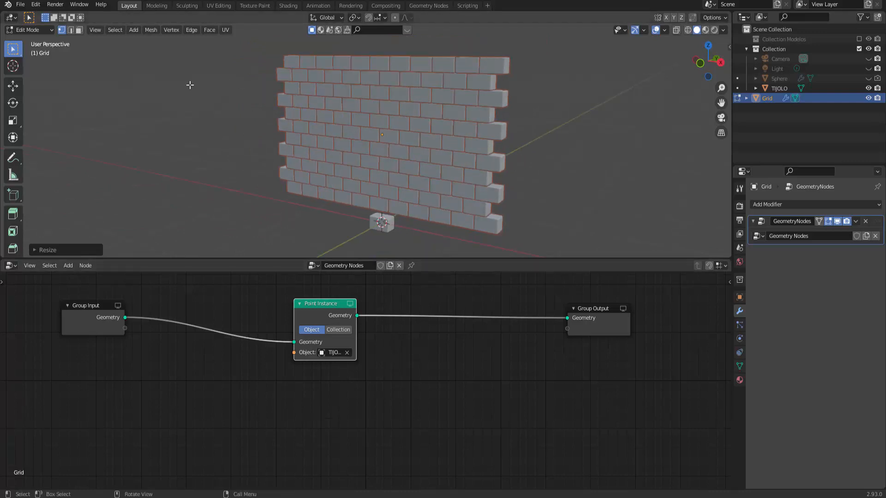
- Return to Object Mode and apply the Grid's GeometryNodes modifier to turn the wall into a real mesh
click(39, 31)
click(39, 40)
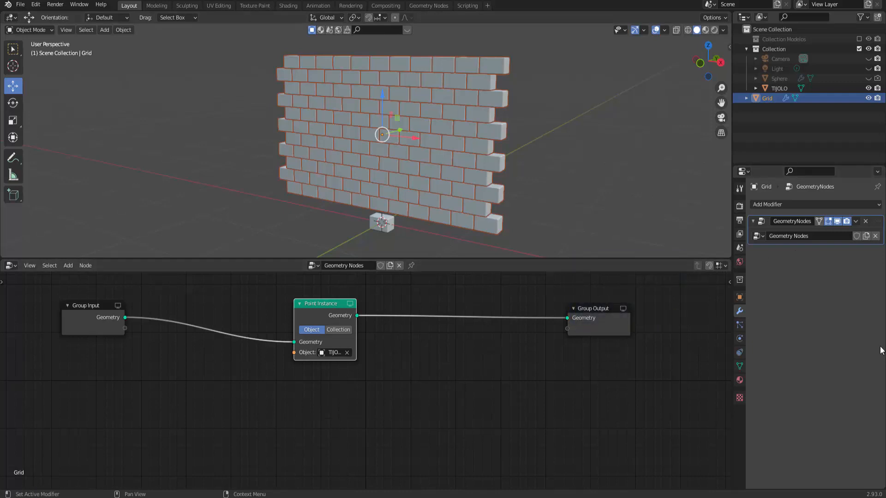
click(855, 222)
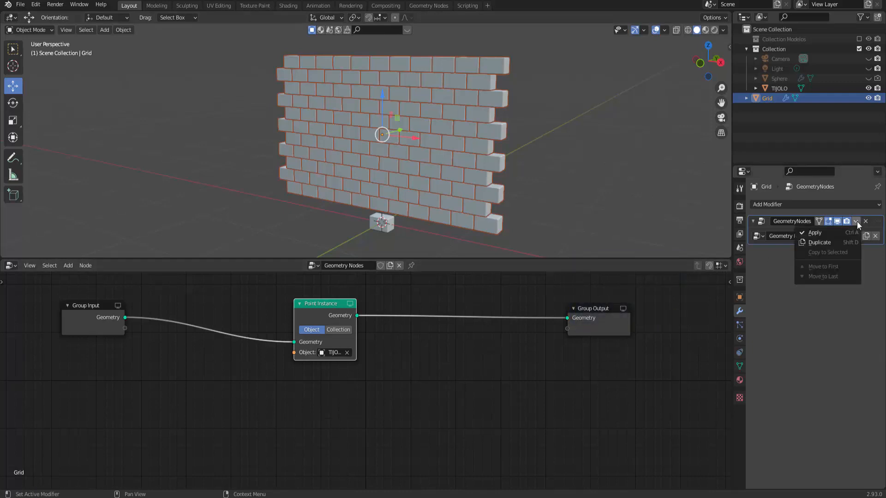
click(827, 232)
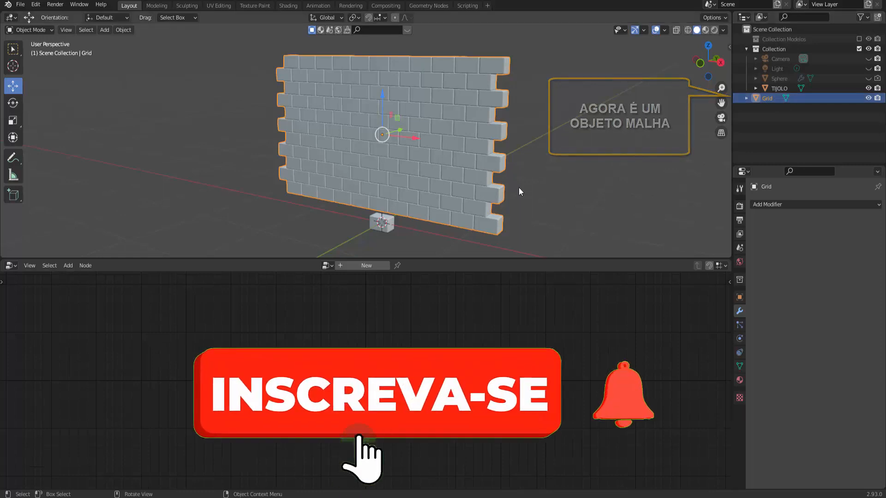
- Delete the original TIJOLO block below the wall
click(385, 229)
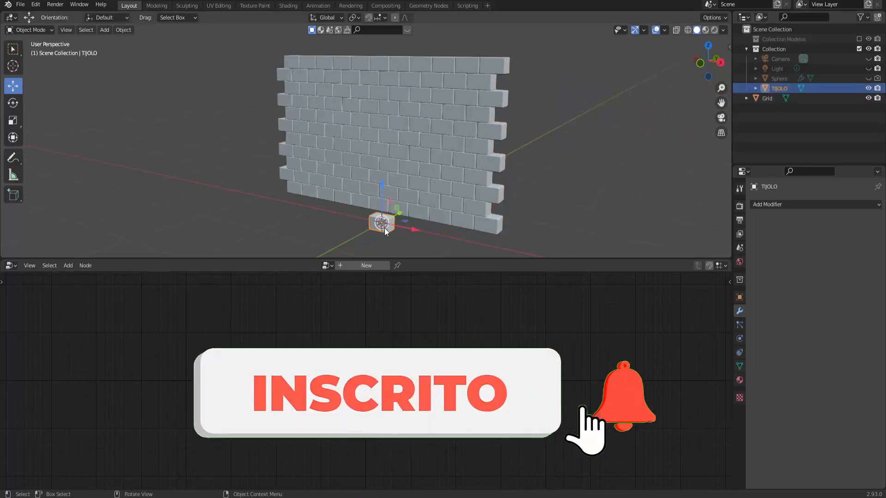
key(x)
click(582, 189)
- Open the Grid object's name for editing
double_click(766, 88)
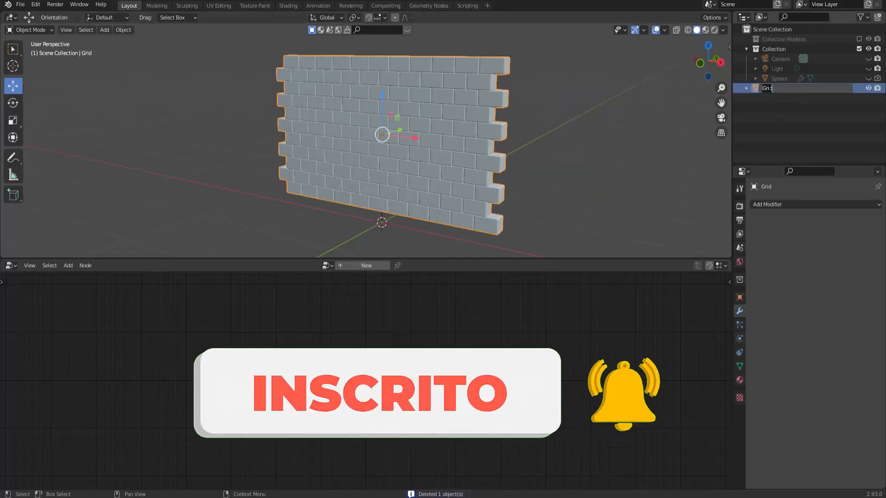